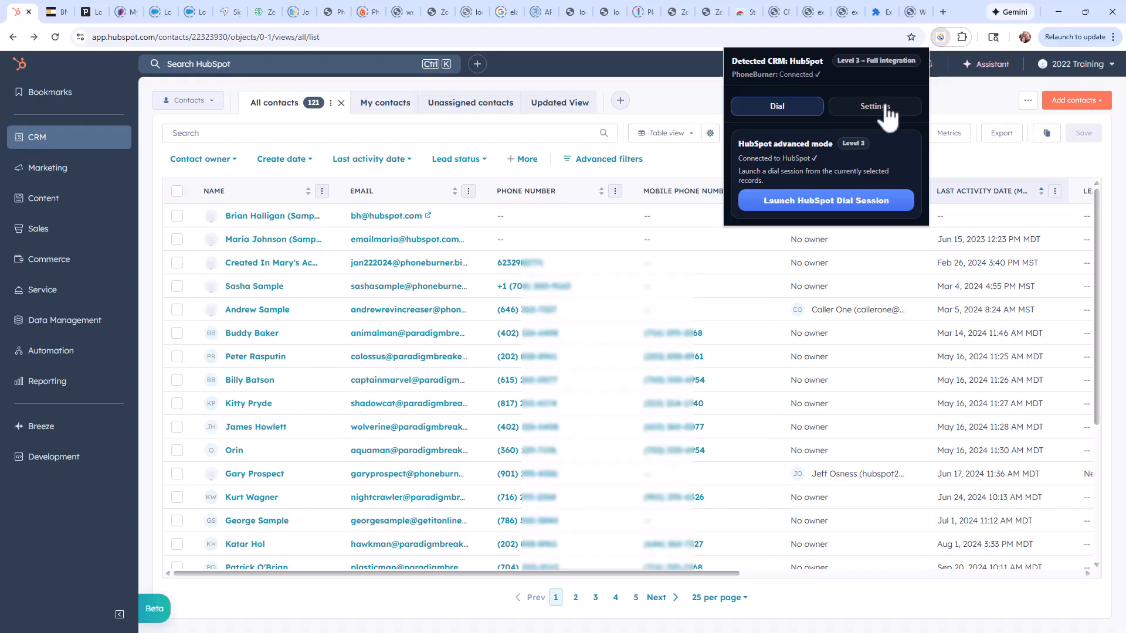
Open the extension's settings and disconnect PhoneBurner, dismissing the notice.
{"action": "left_click", "coordinate": [883, 105]}
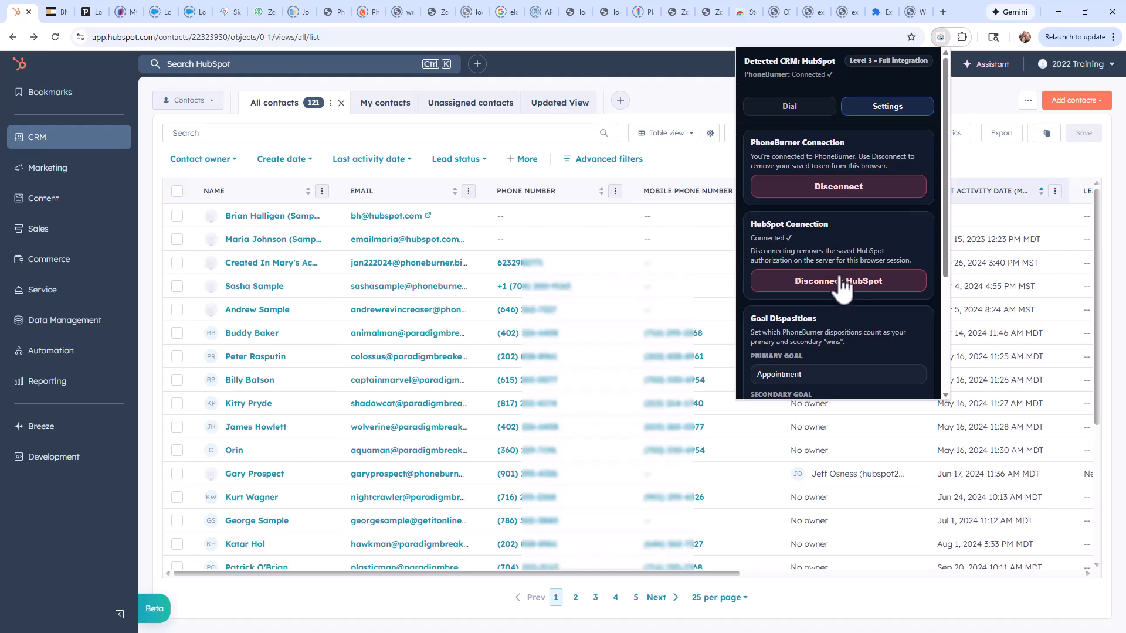
{"action": "left_click", "coordinate": [836, 188]}
{"action": "left_click", "coordinate": [919, 248]}
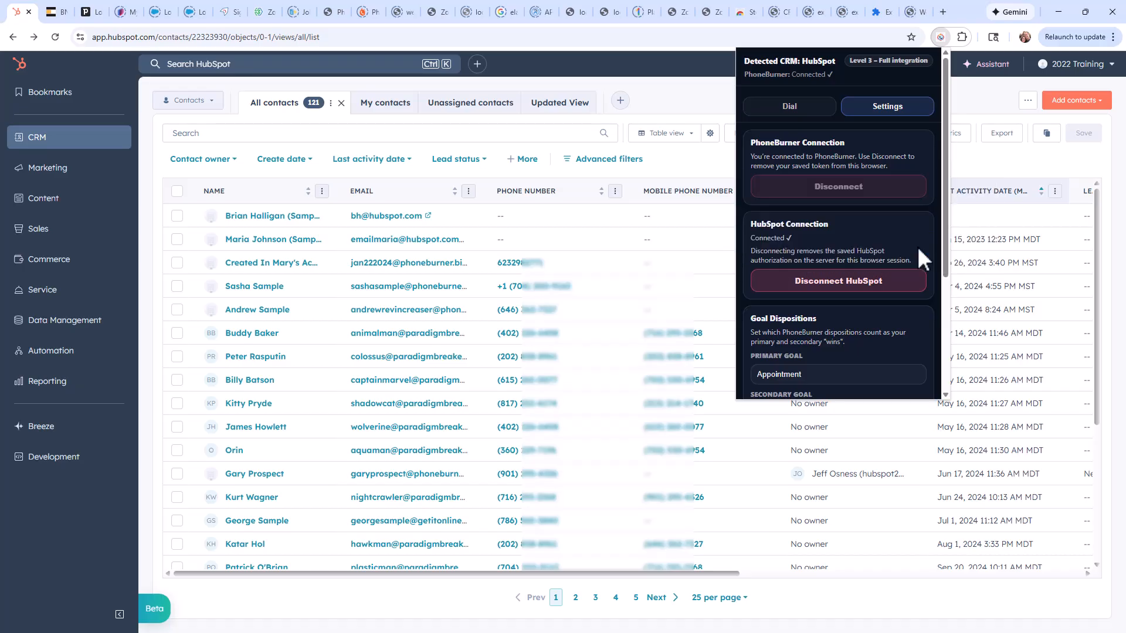
{"action": "left_click", "coordinate": [914, 281]}
{"action": "left_click", "coordinate": [964, 258]}
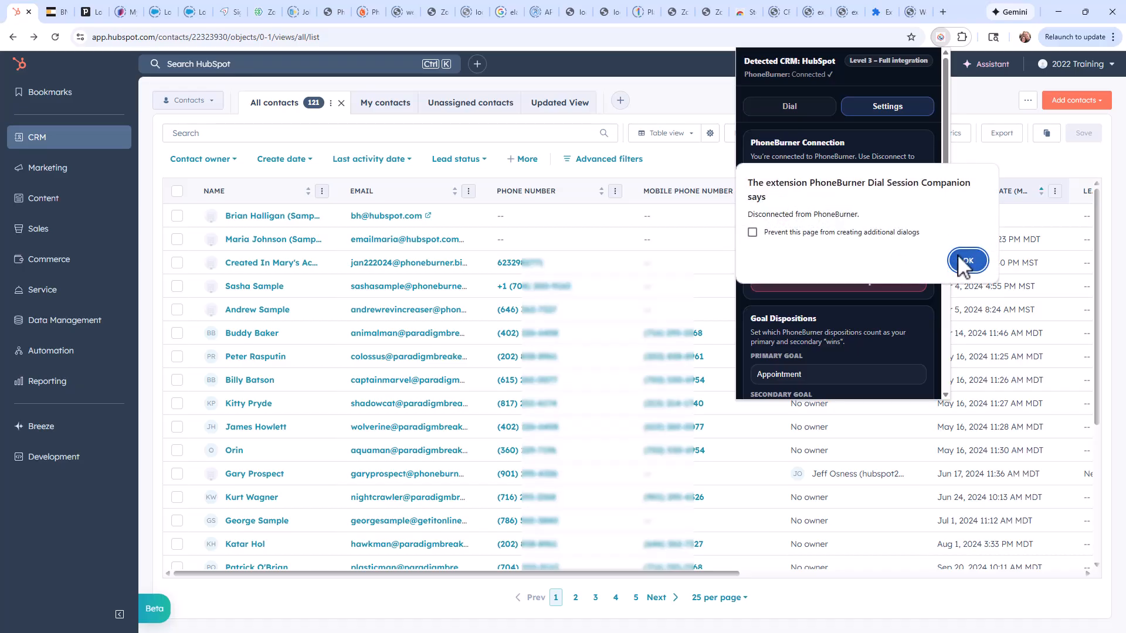
Disconnect HubSpot from the extension and dismiss the notice.
{"action": "left_click", "coordinate": [891, 109]}
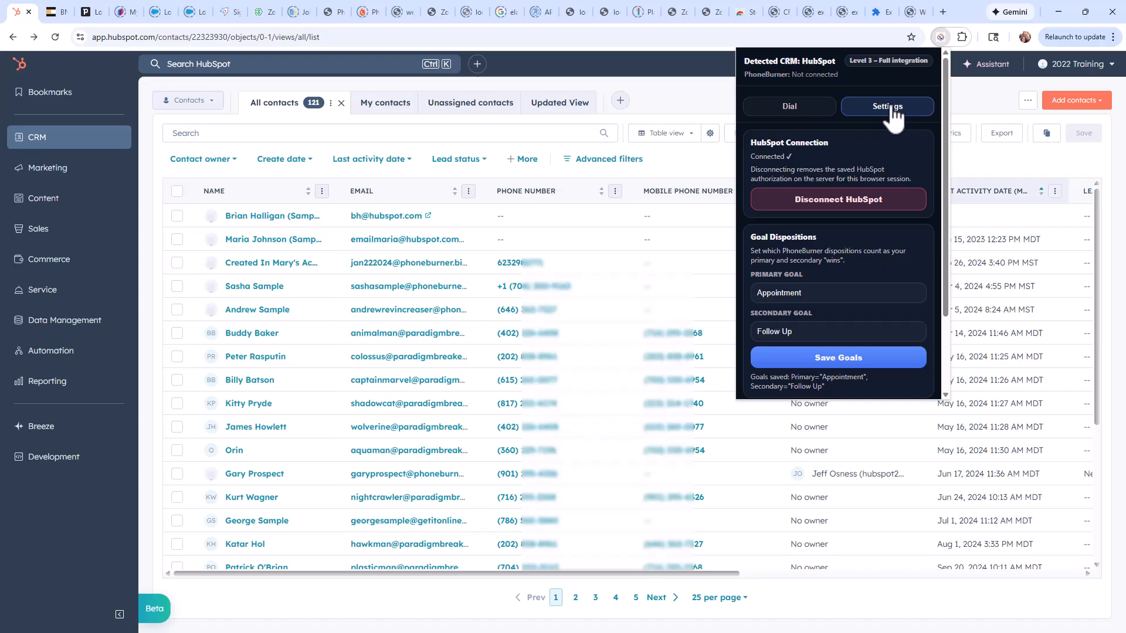
{"action": "left_click", "coordinate": [875, 203]}
{"action": "left_click", "coordinate": [906, 255]}
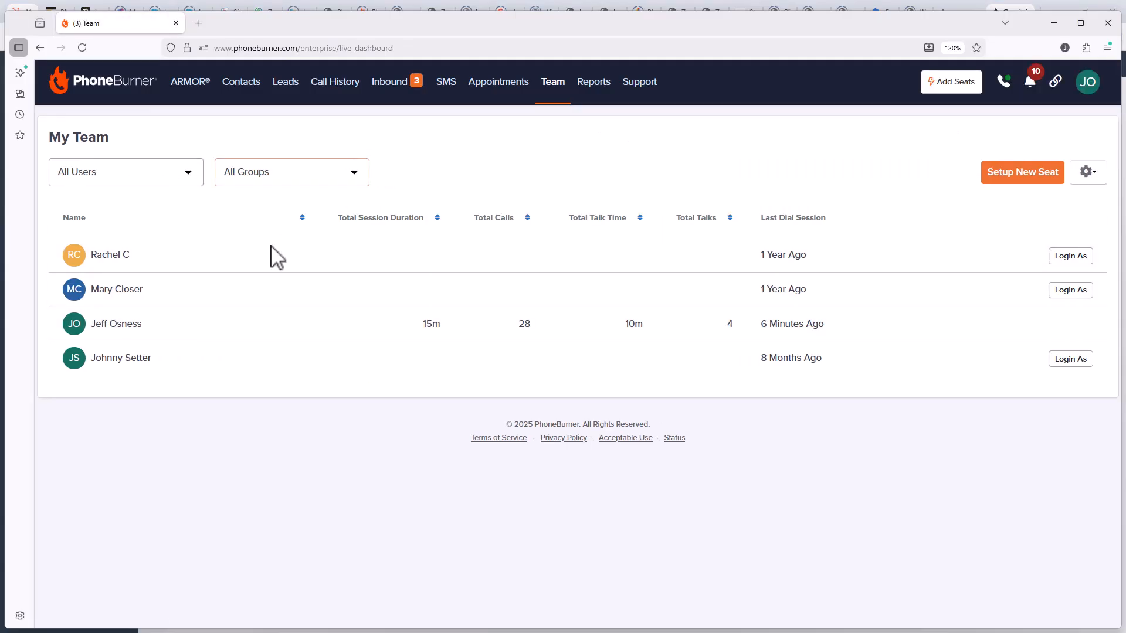
In the PhoneBurner web app, open the Personal Access Tokens page under integration settings and copy the second access token.
{"action": "left_click", "coordinate": [1088, 82]}
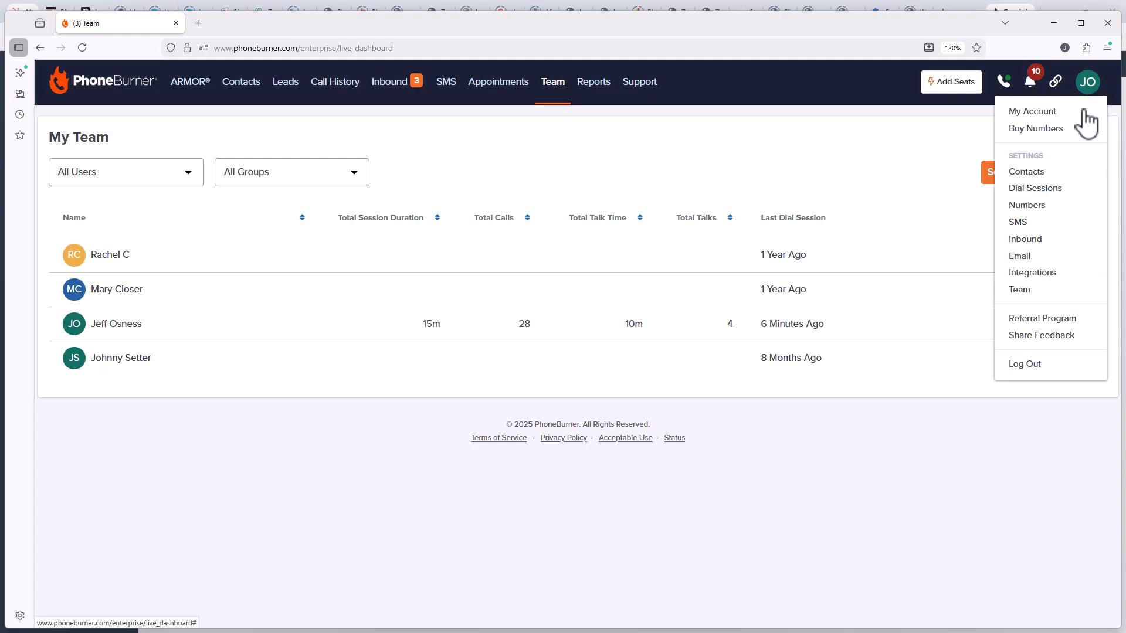
{"action": "left_click", "coordinate": [1025, 273]}
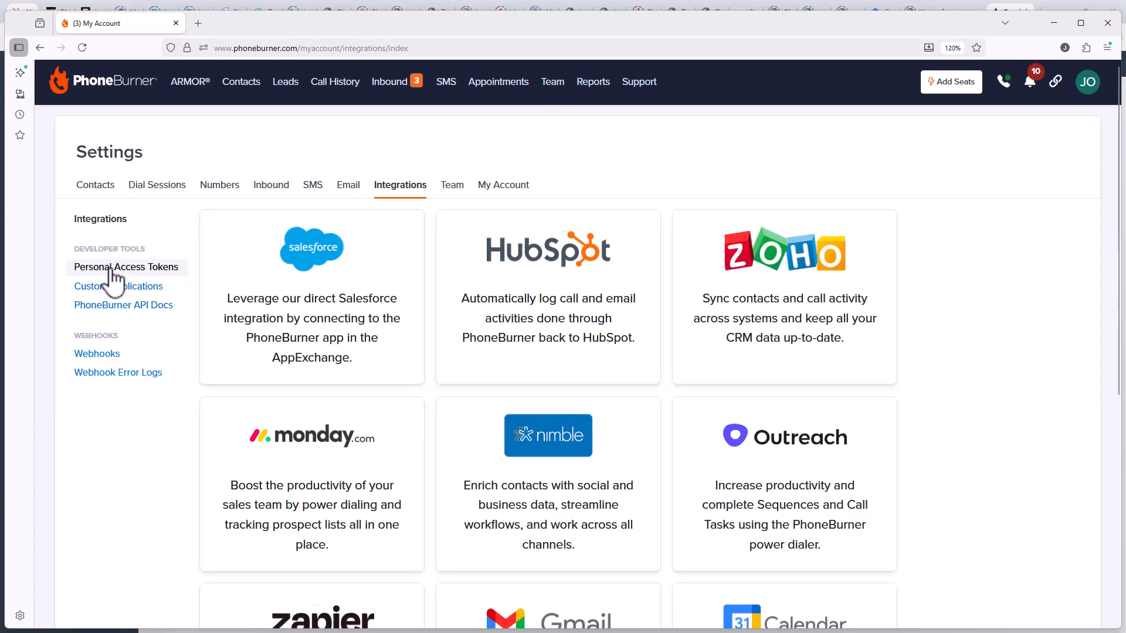
{"action": "left_click", "coordinate": [110, 268]}
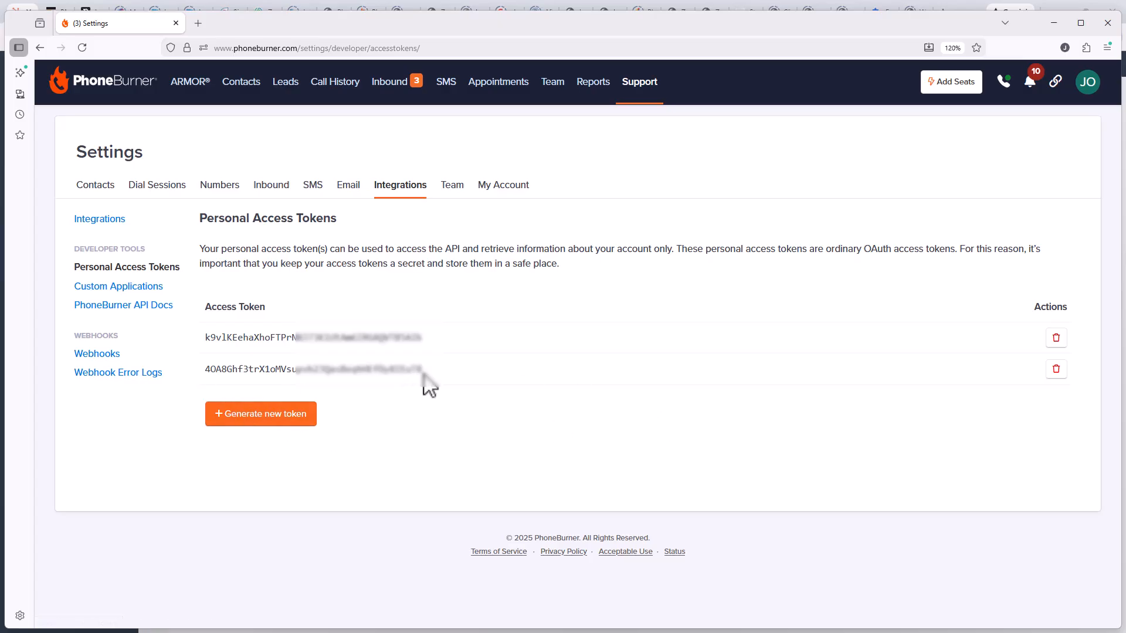
{"action": "left_click_drag", "start_coordinate": [427, 371], "coordinate": [205, 370]}
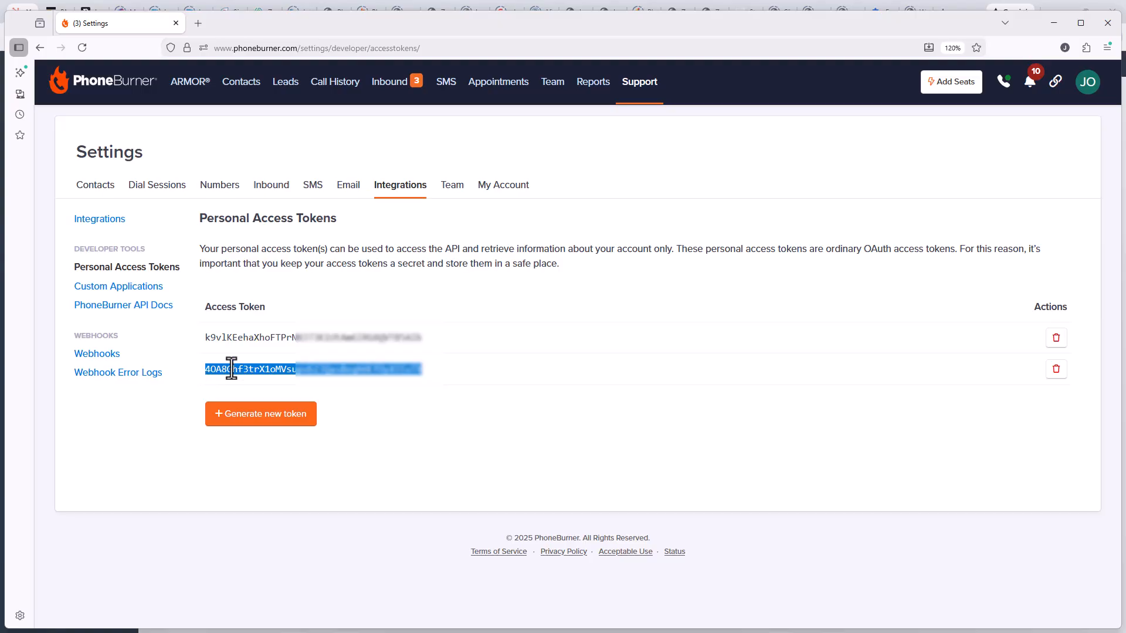
Switch back to HubSpot, paste the personal access token into the extension's PhoneBurner Access Token field and save it.
{"action": "left_click", "coordinate": [1060, 26]}
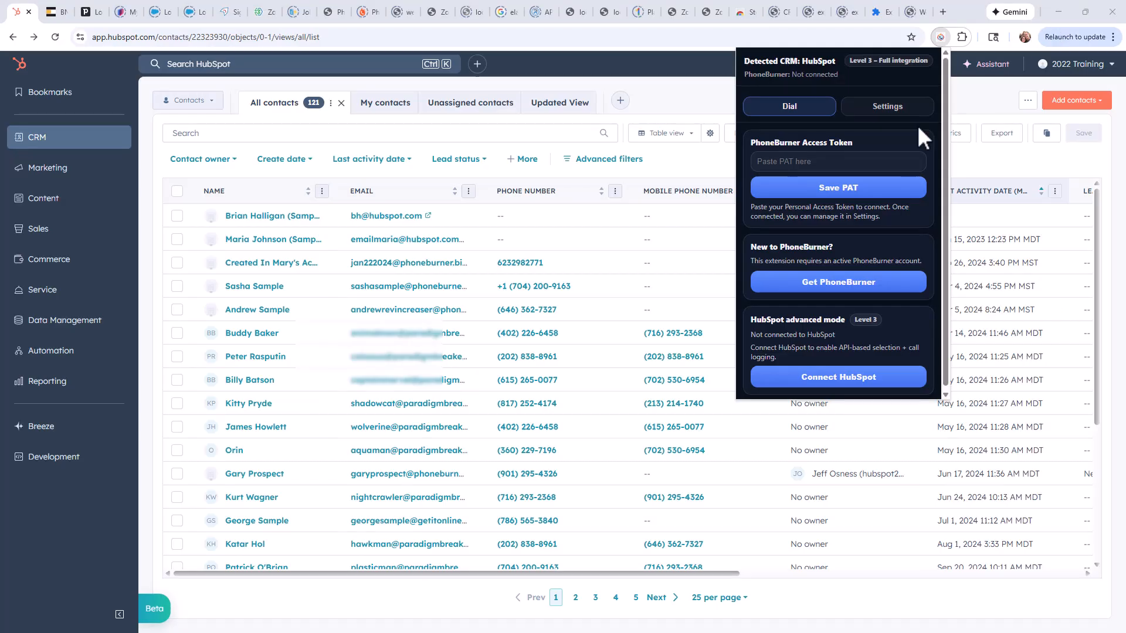
{"action": "left_click", "coordinate": [817, 163]}
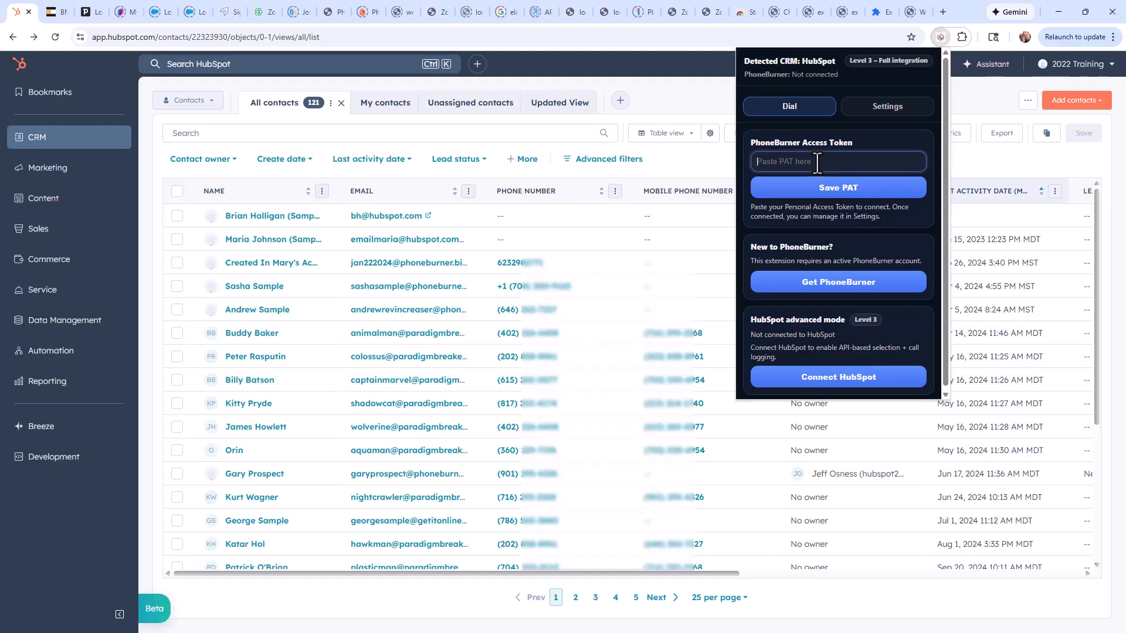
{"action": "key", "text": "ctrl+v"}
{"action": "left_click", "coordinate": [818, 189]}
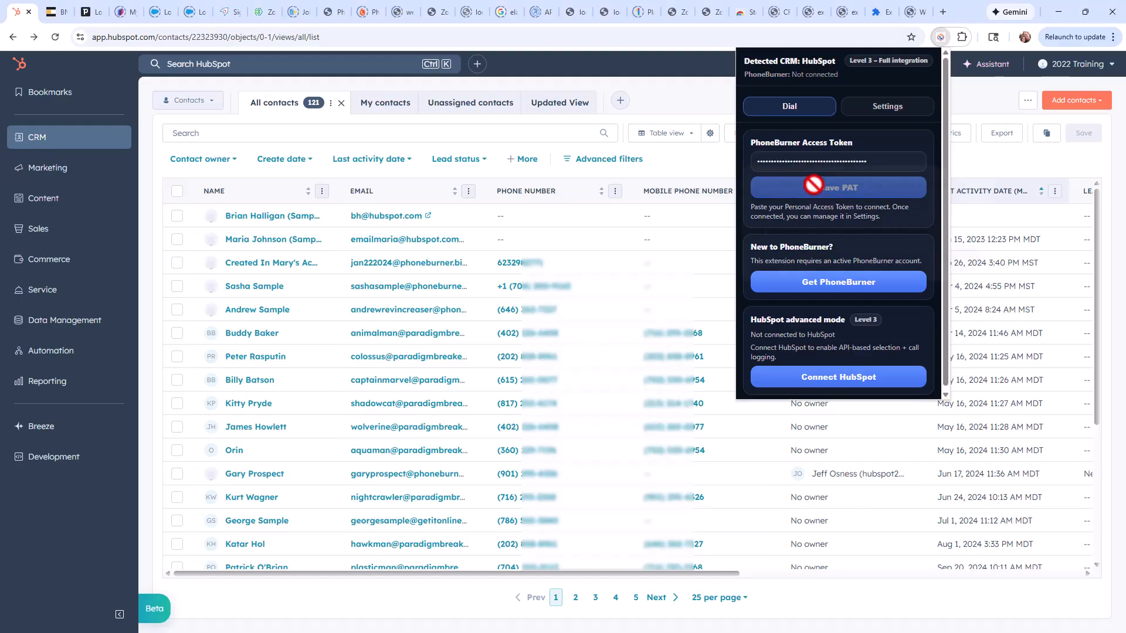
{"action": "left_click", "coordinate": [971, 264]}
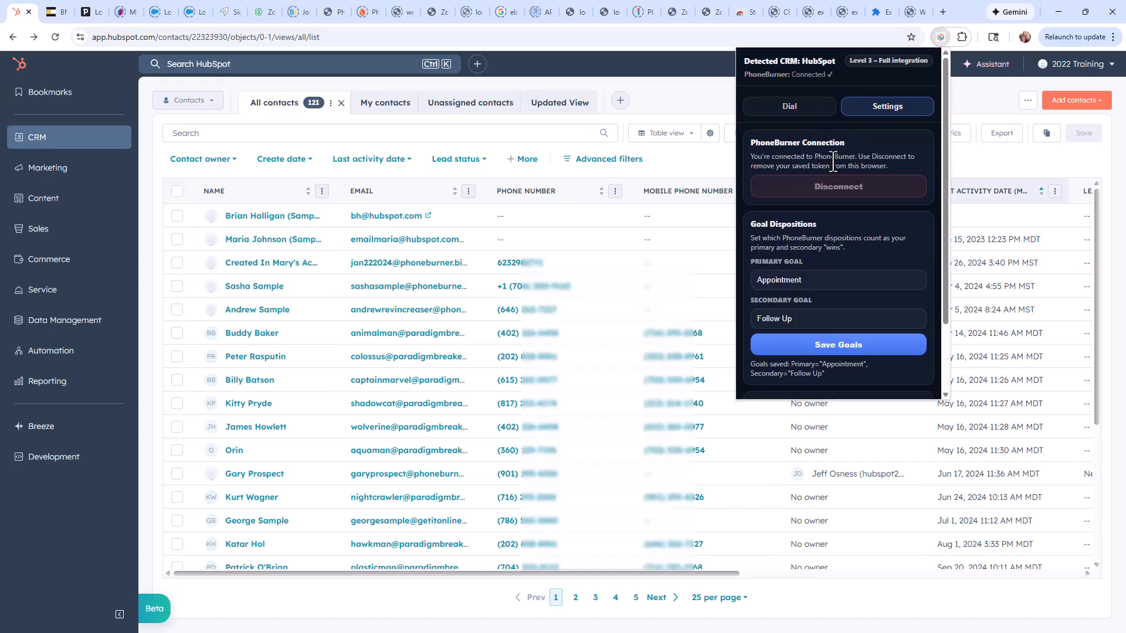
Connect the extension to the 2022 Training HubSpot account, then refresh the contacts page and reopen the extension.
{"action": "left_click", "coordinate": [782, 113]}
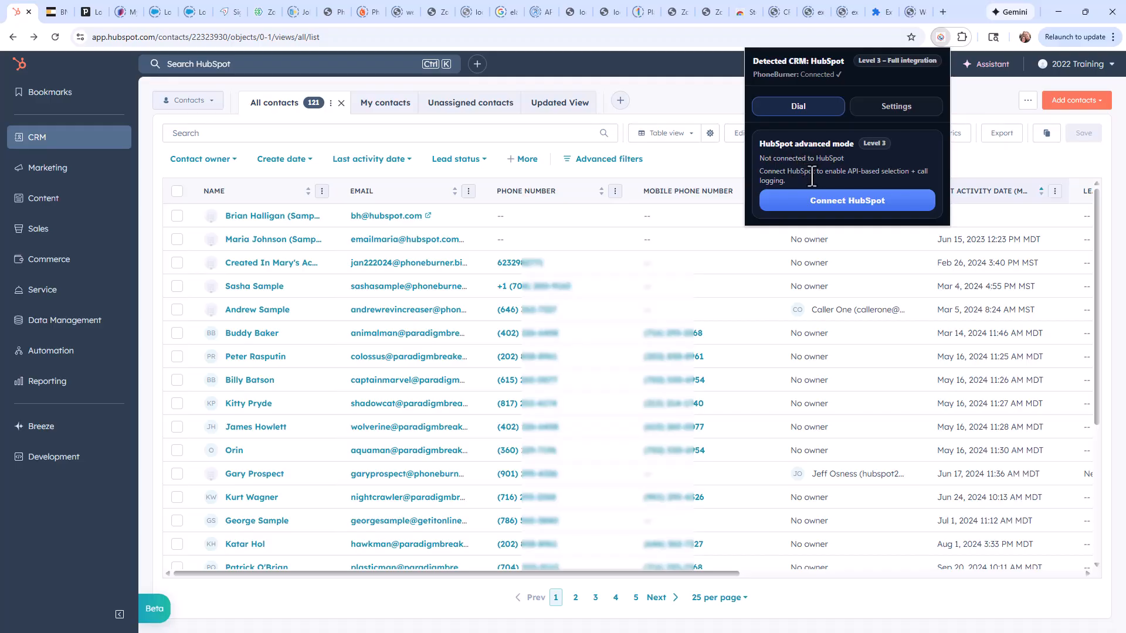
{"action": "left_click", "coordinate": [845, 202]}
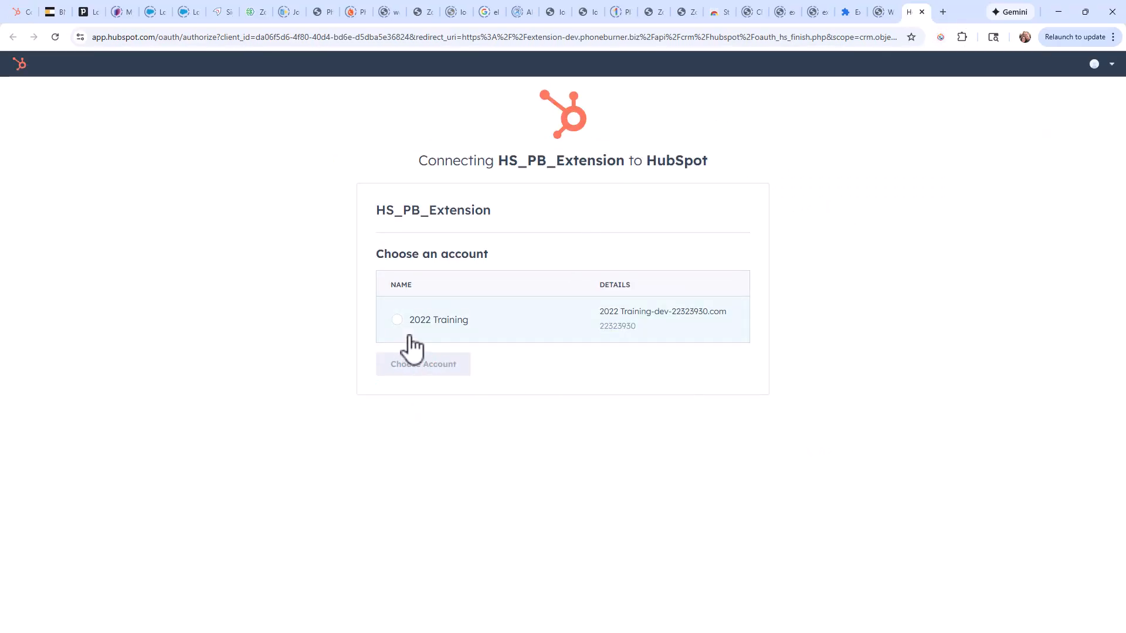
{"action": "left_click", "coordinate": [397, 320]}
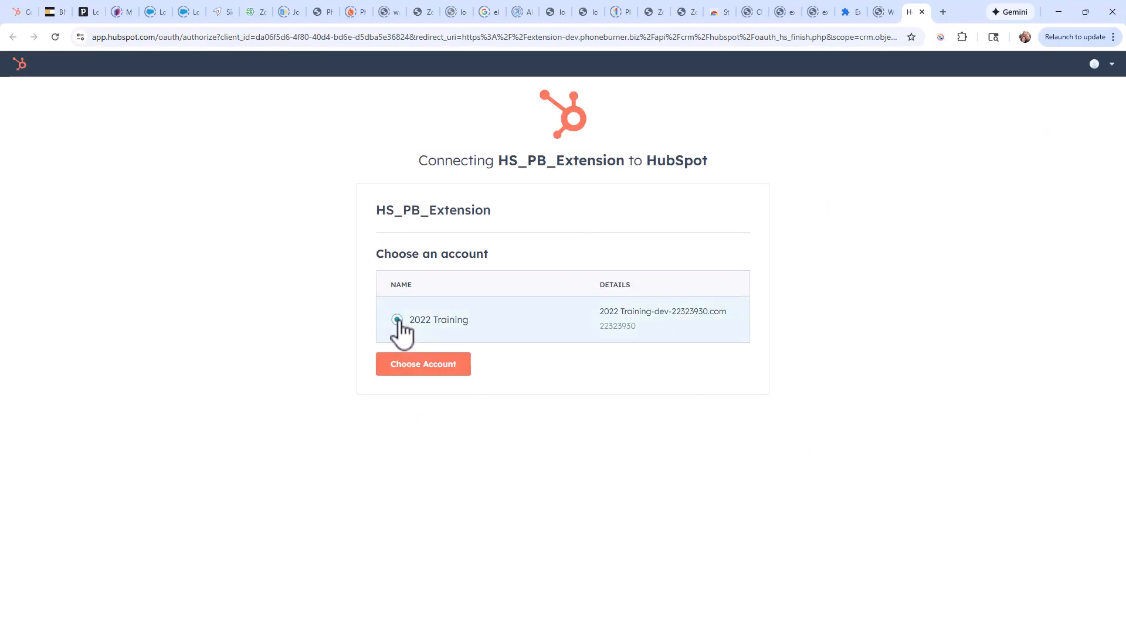
{"action": "left_click", "coordinate": [424, 367]}
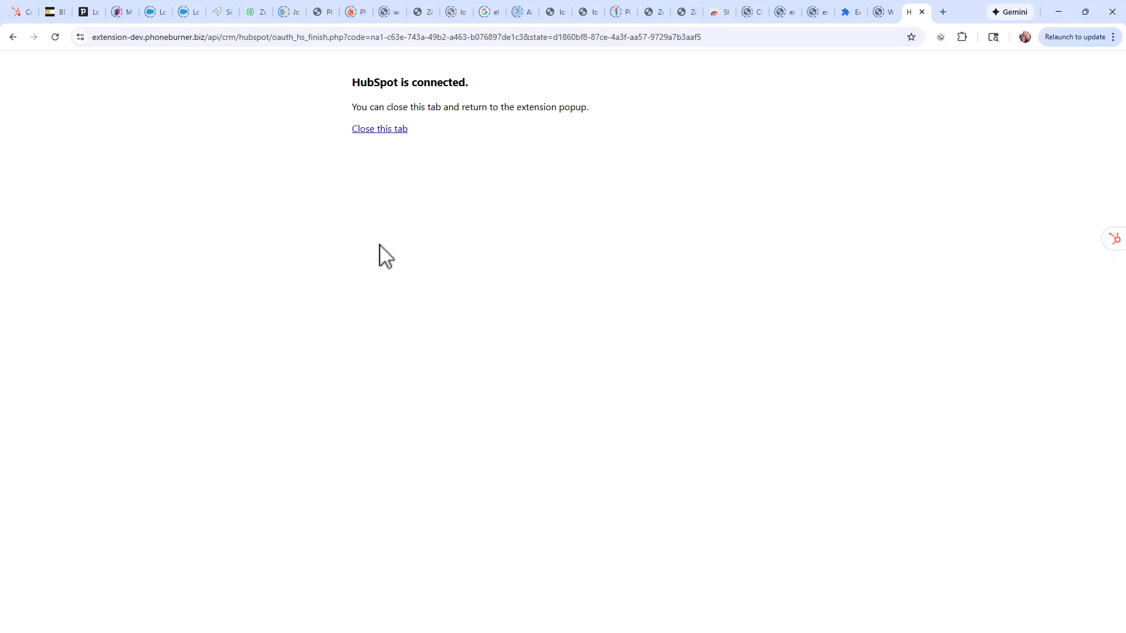
{"action": "left_click", "coordinate": [922, 12]}
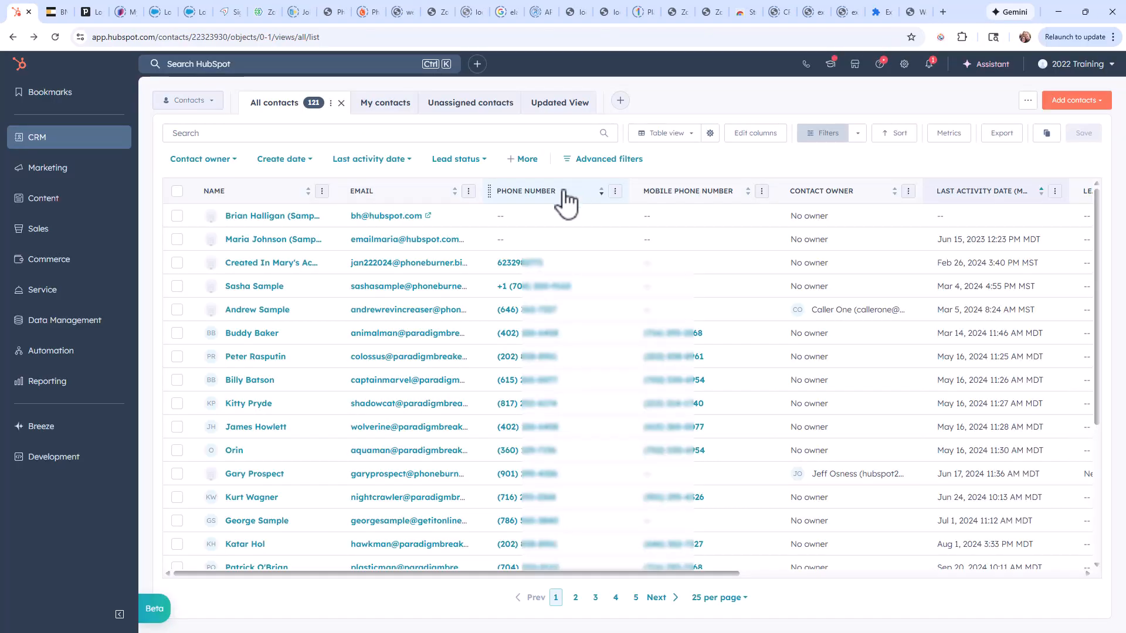
{"action": "left_click", "coordinate": [54, 36]}
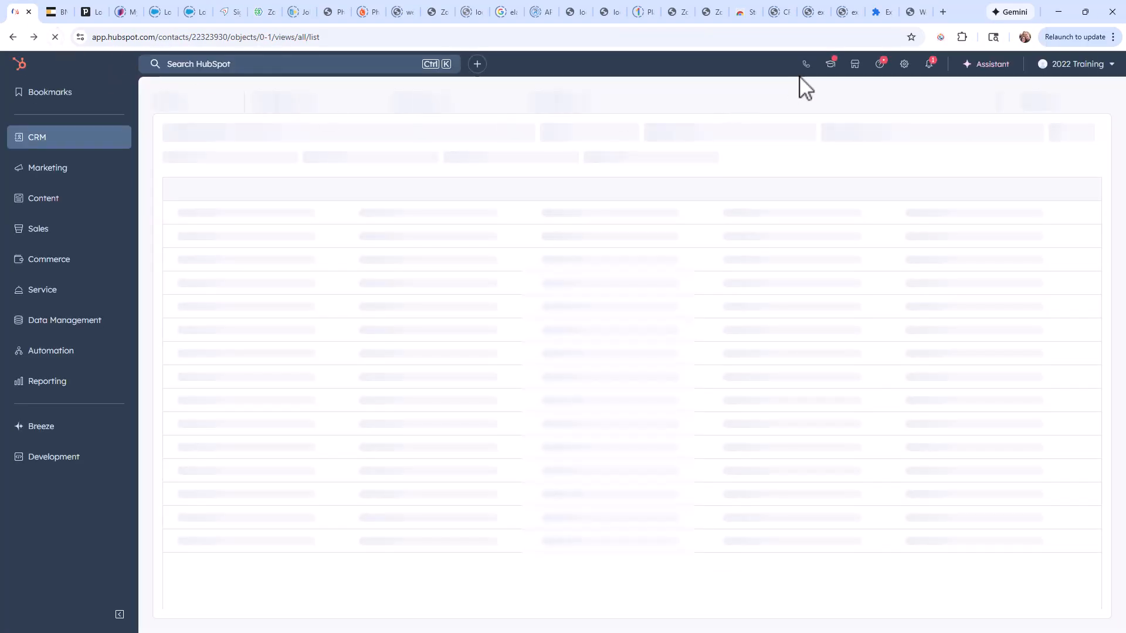
{"action": "left_click", "coordinate": [944, 42]}
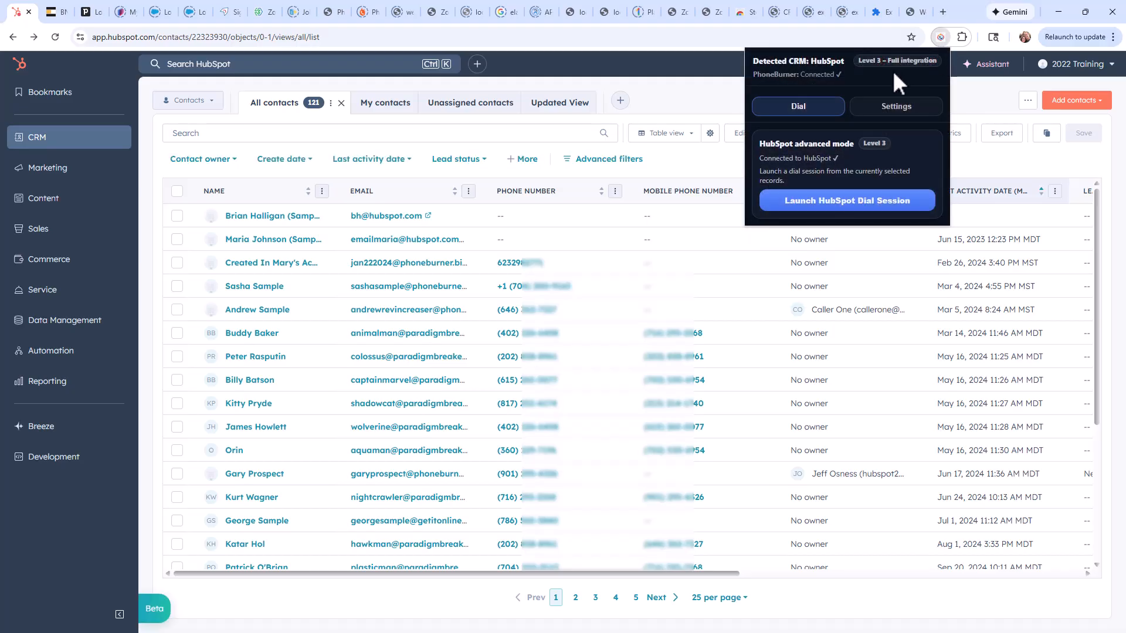
Review the extension's connection, Goal Dispositions and Follow Widget settings, then return to the dial view and close the extension.
{"action": "left_click", "coordinate": [910, 115]}
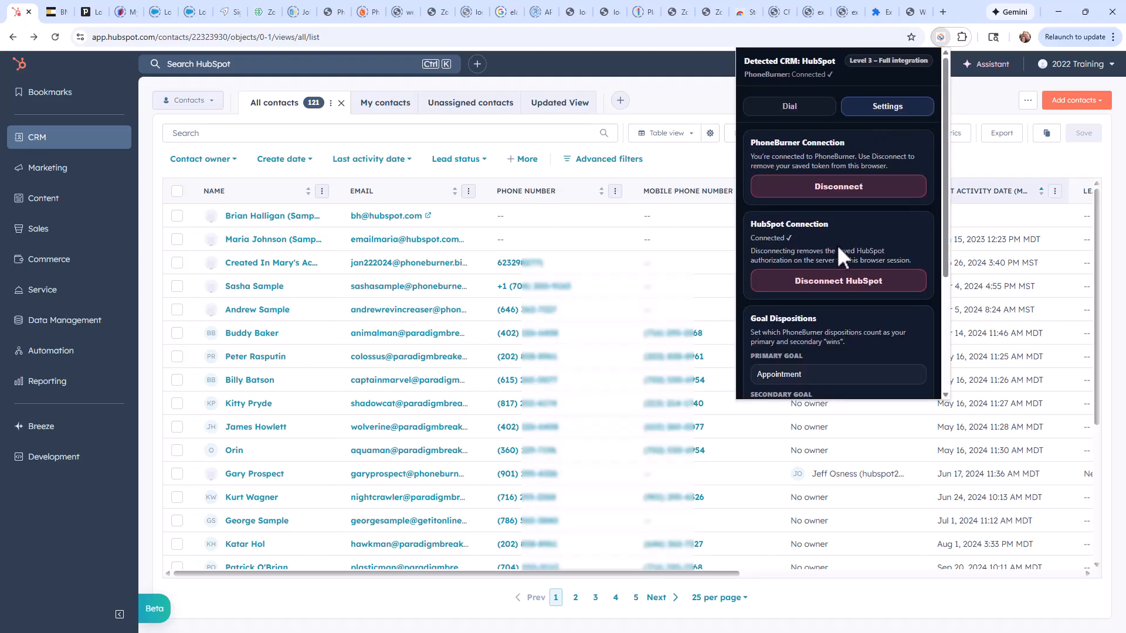
{"action": "scroll", "coordinate": [837, 247], "scroll_direction": "down", "scroll_amount": 2}
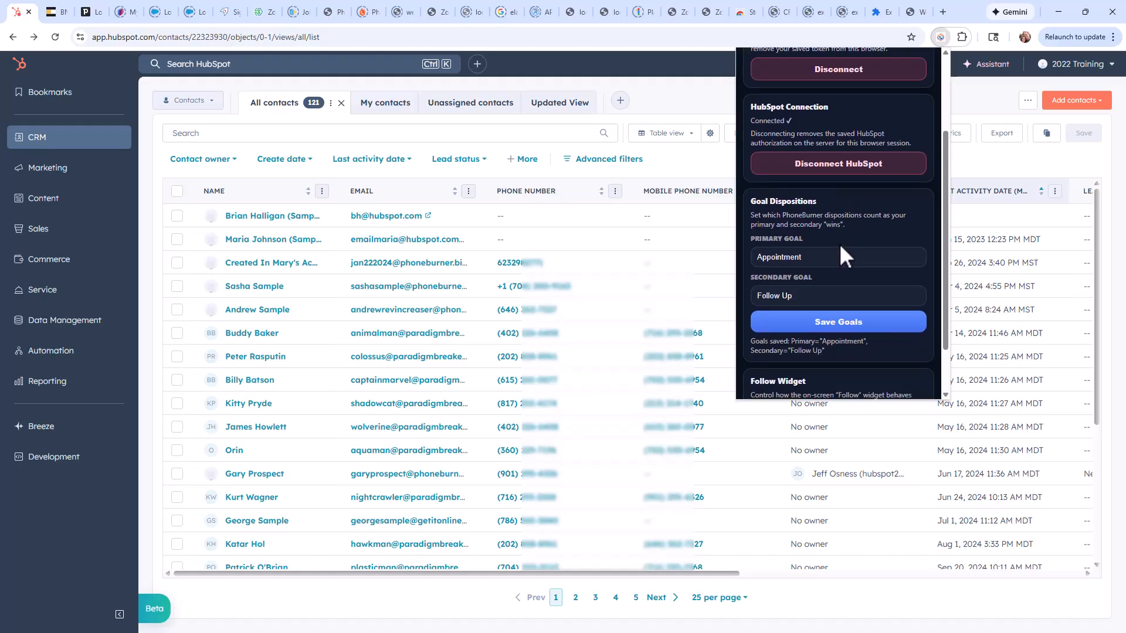
{"action": "scroll", "coordinate": [840, 246], "scroll_direction": "down", "scroll_amount": 1}
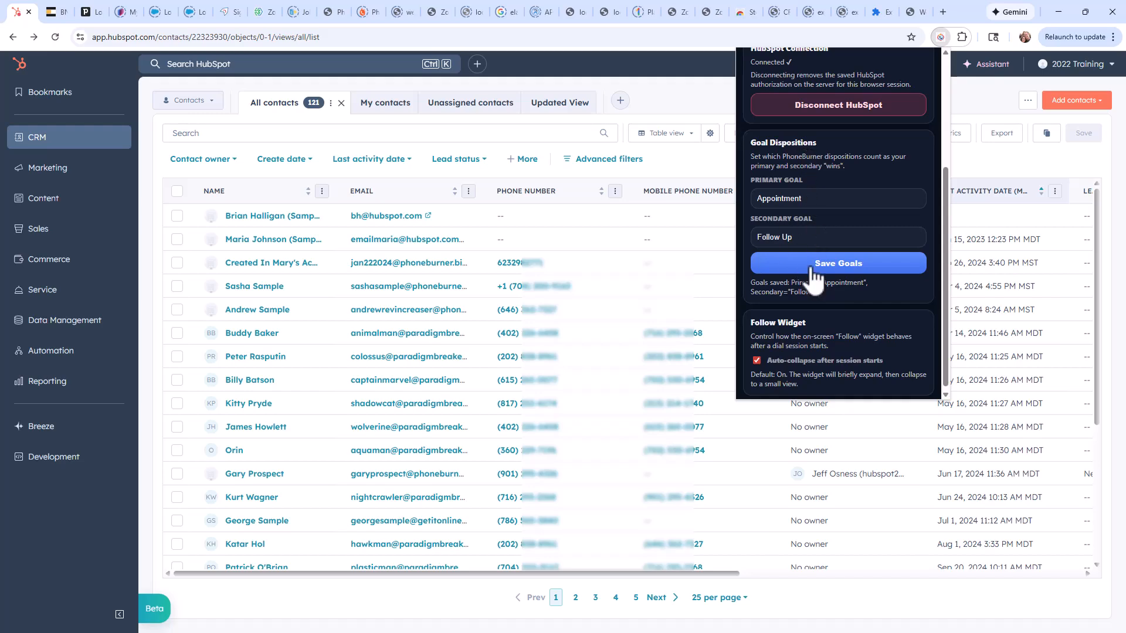
{"action": "scroll", "coordinate": [821, 297], "scroll_direction": "down", "scroll_amount": 1}
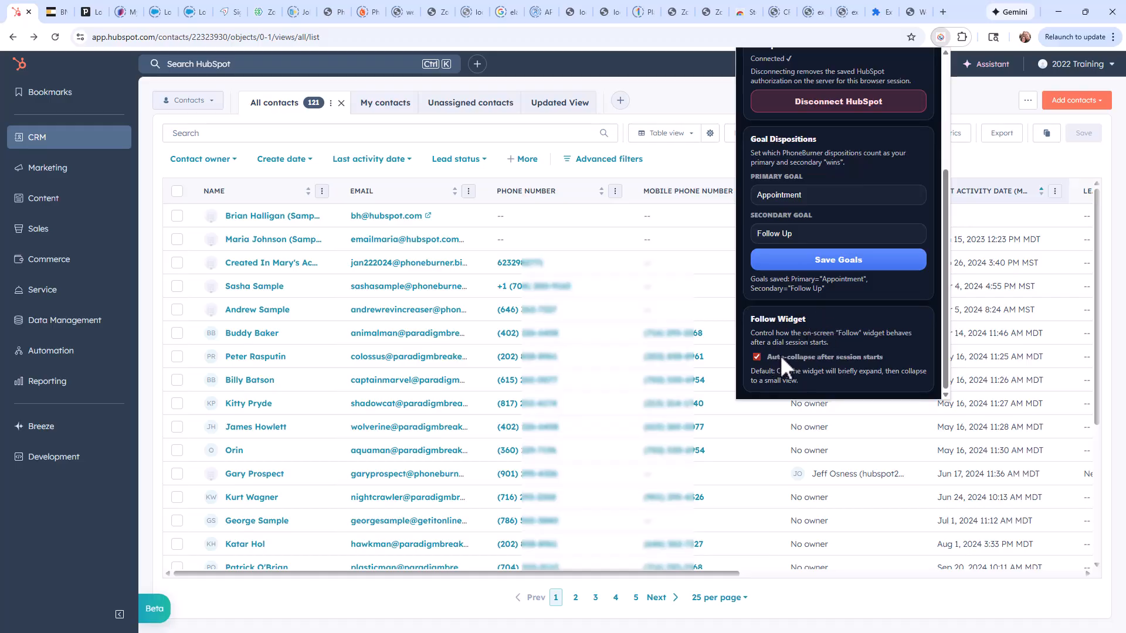
{"action": "scroll", "coordinate": [780, 354], "scroll_direction": "up", "scroll_amount": 3}
{"action": "left_click", "coordinate": [798, 112]}
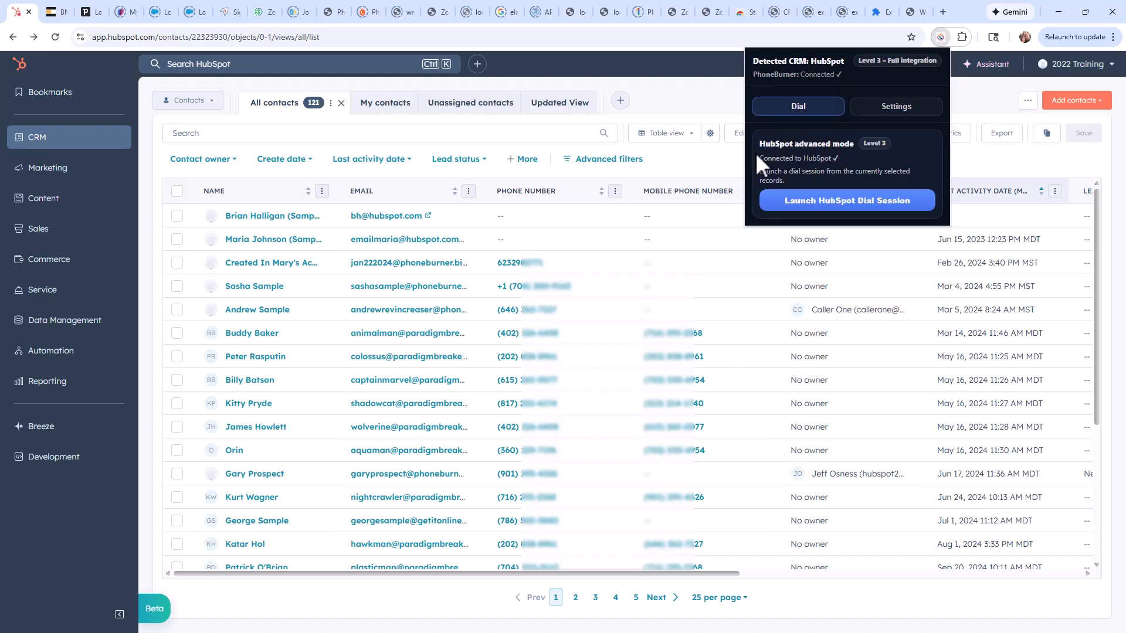
{"action": "left_click", "coordinate": [692, 164]}
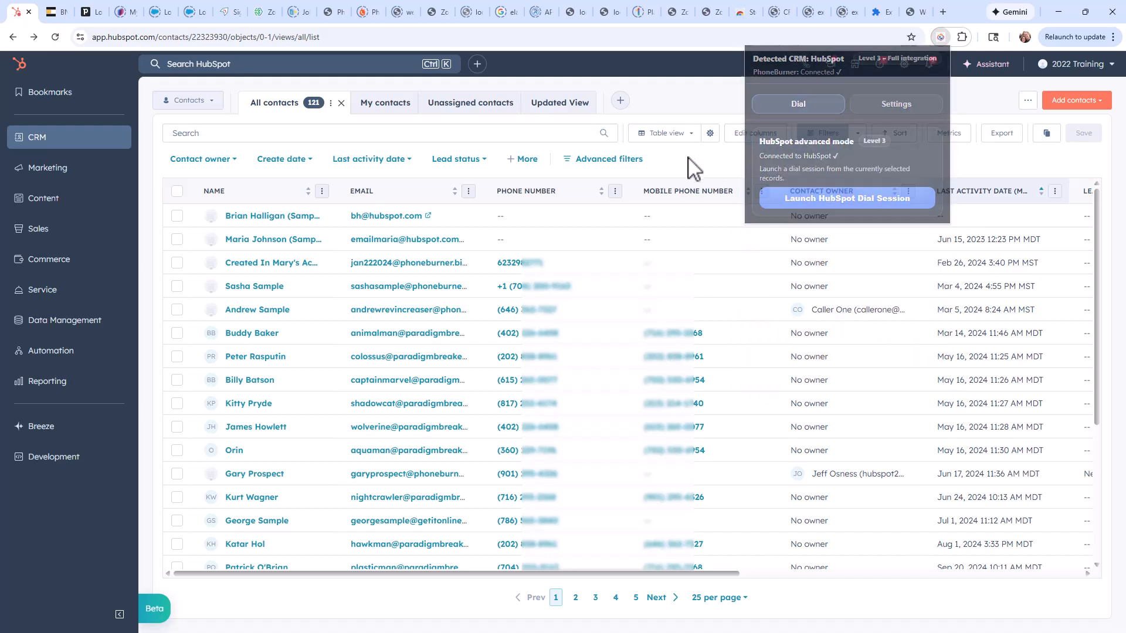
Select all contacts on the current page and launch a HubSpot dial session from the extension.
{"action": "left_click", "coordinate": [177, 191]}
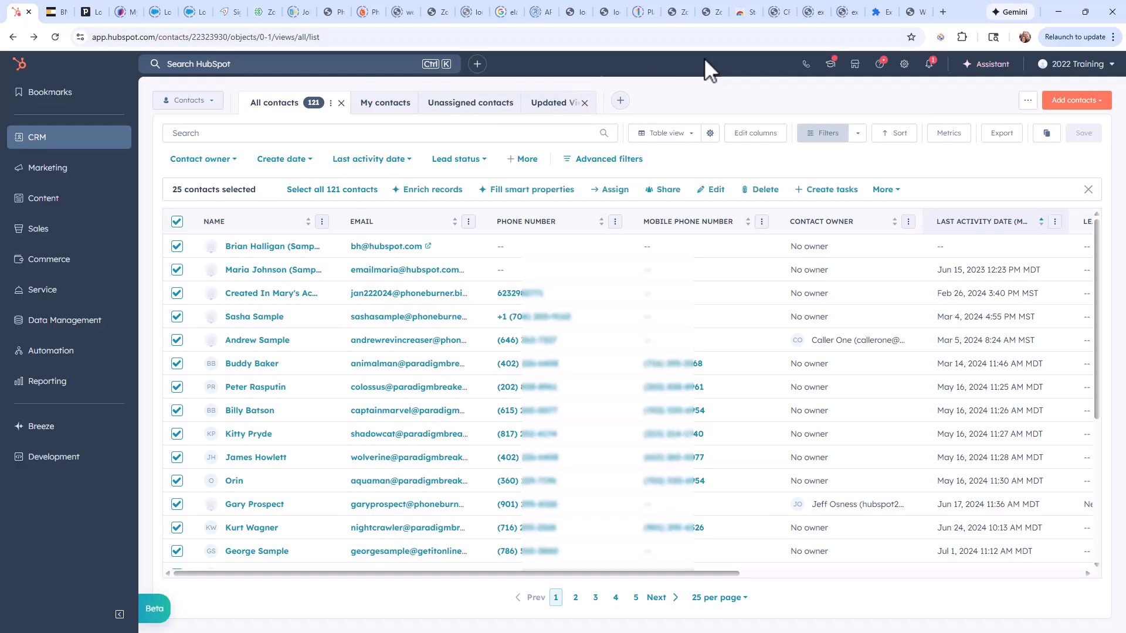
{"action": "left_click", "coordinate": [940, 38]}
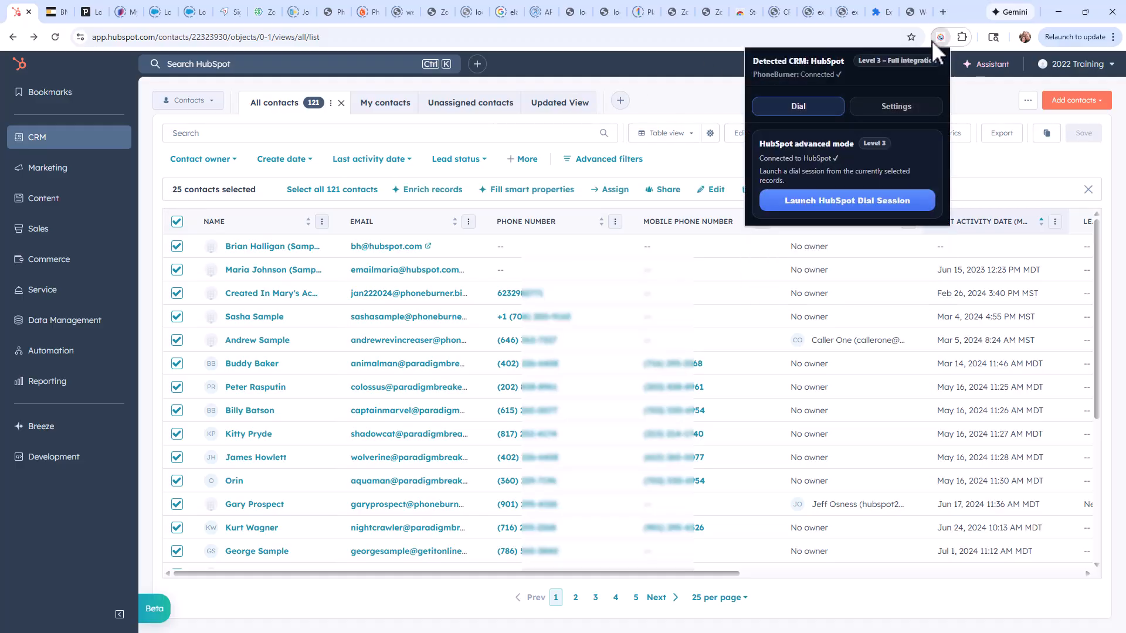
{"action": "left_click", "coordinate": [830, 203]}
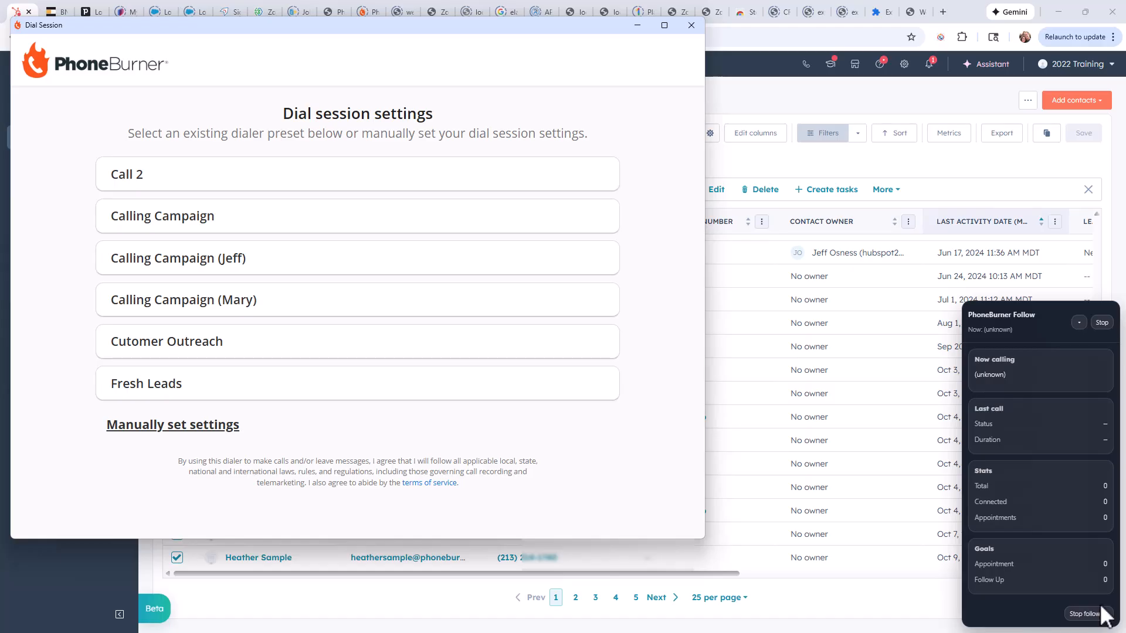
Collapse the PhoneBurner Follow widget and start the dial session with the default manual settings.
{"action": "left_click", "coordinate": [1079, 322]}
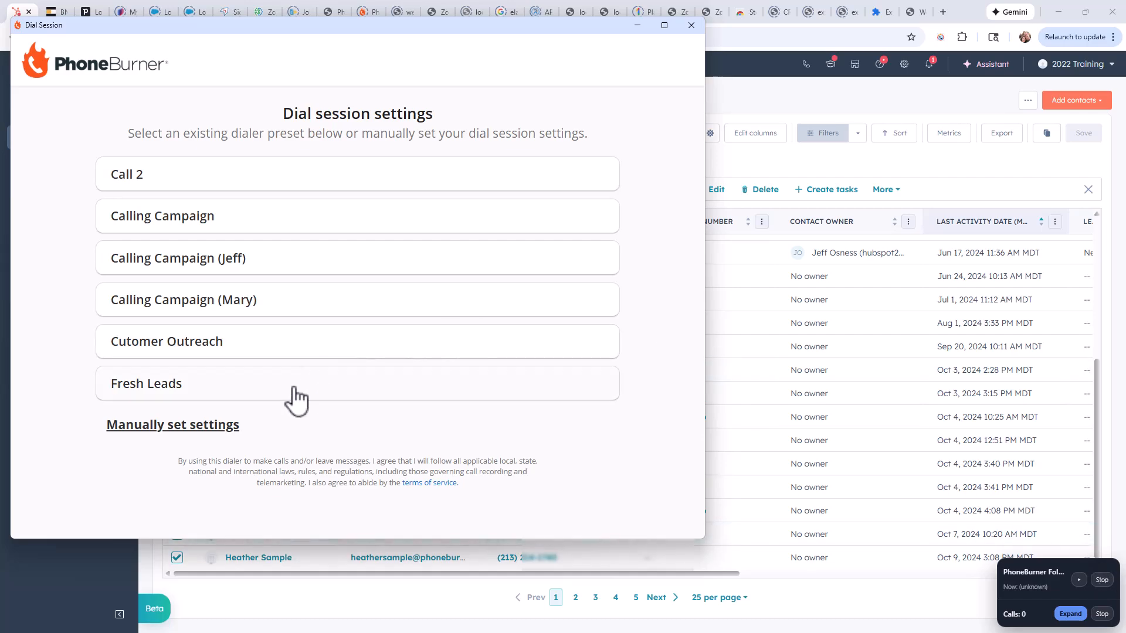
{"action": "left_click", "coordinate": [172, 426]}
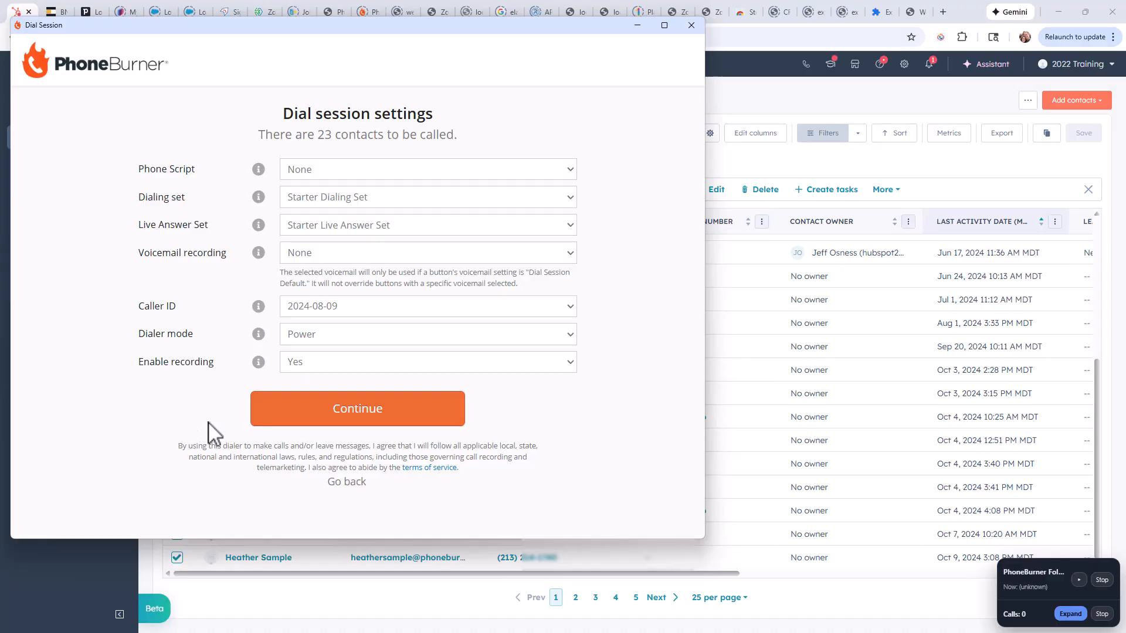
{"action": "left_click", "coordinate": [316, 418]}
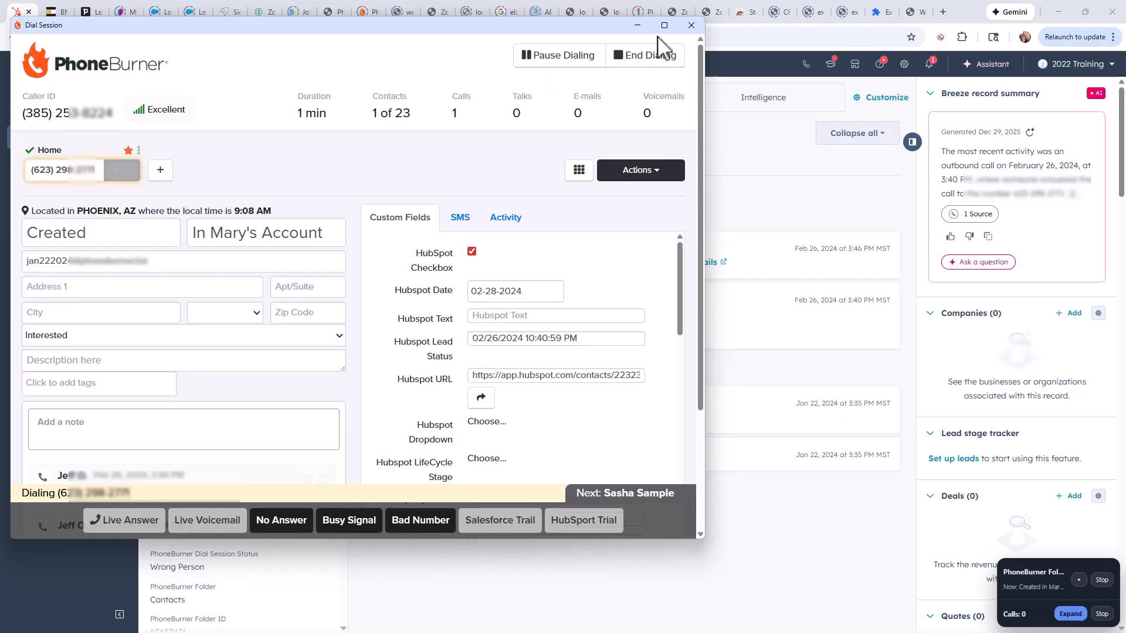
Mark the first two calls of the dial session as No Answer to advance to the third contact.
{"action": "left_click", "coordinate": [639, 27]}
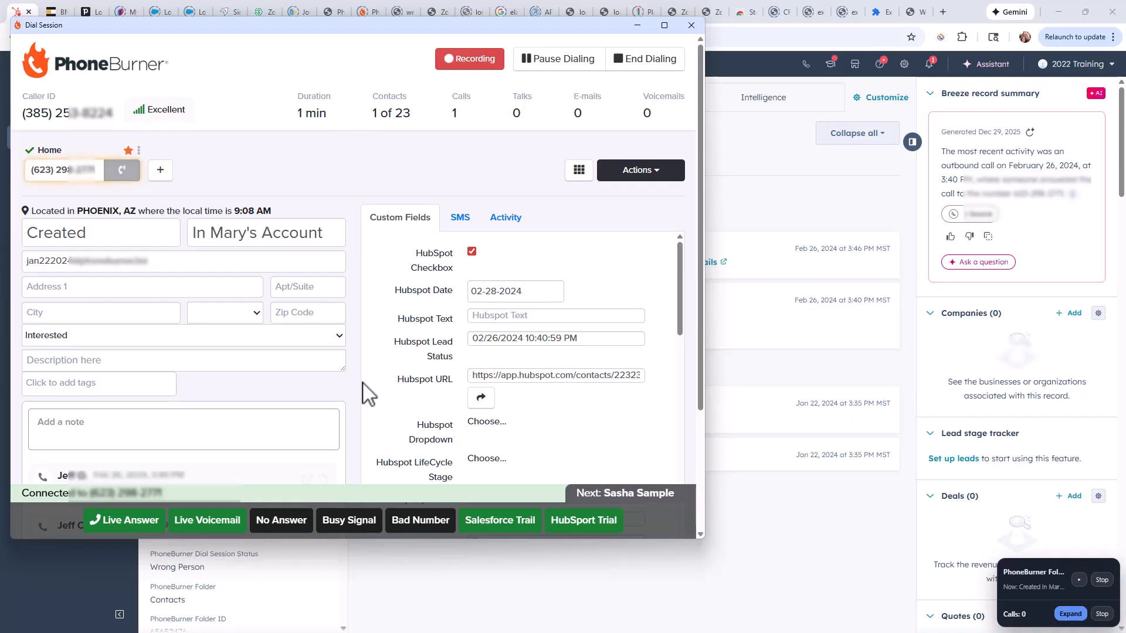
{"action": "left_click", "coordinate": [282, 534]}
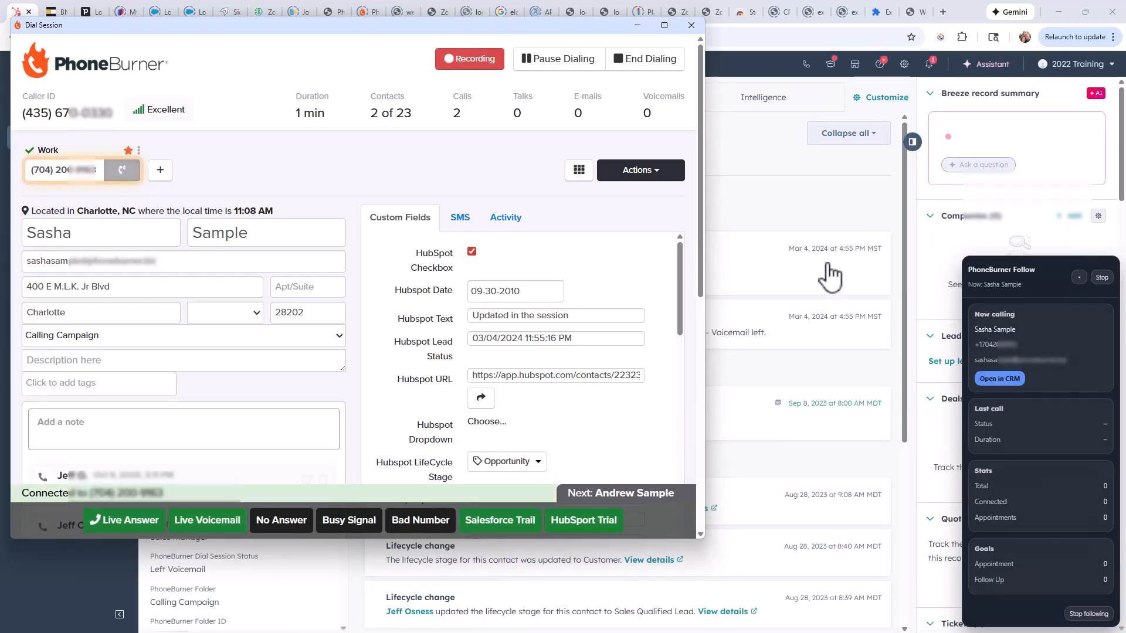
{"action": "left_click", "coordinate": [291, 522]}
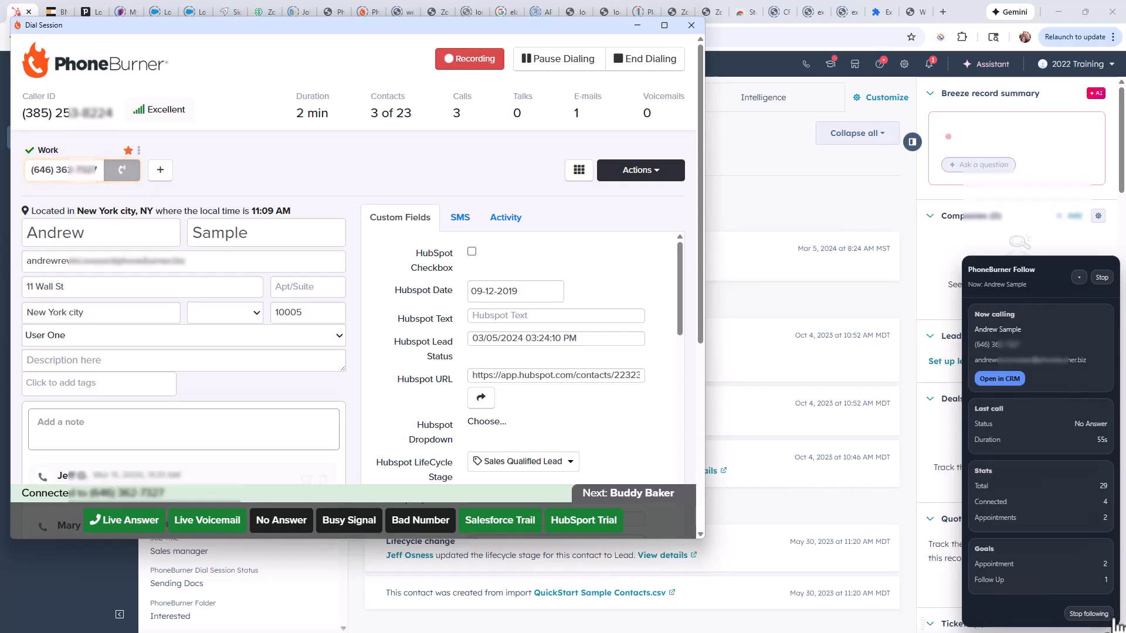
Collapse and re-expand the PhoneBurner Follow widget, and log the third contact's call as Appointment.
{"action": "left_click", "coordinate": [1080, 278]}
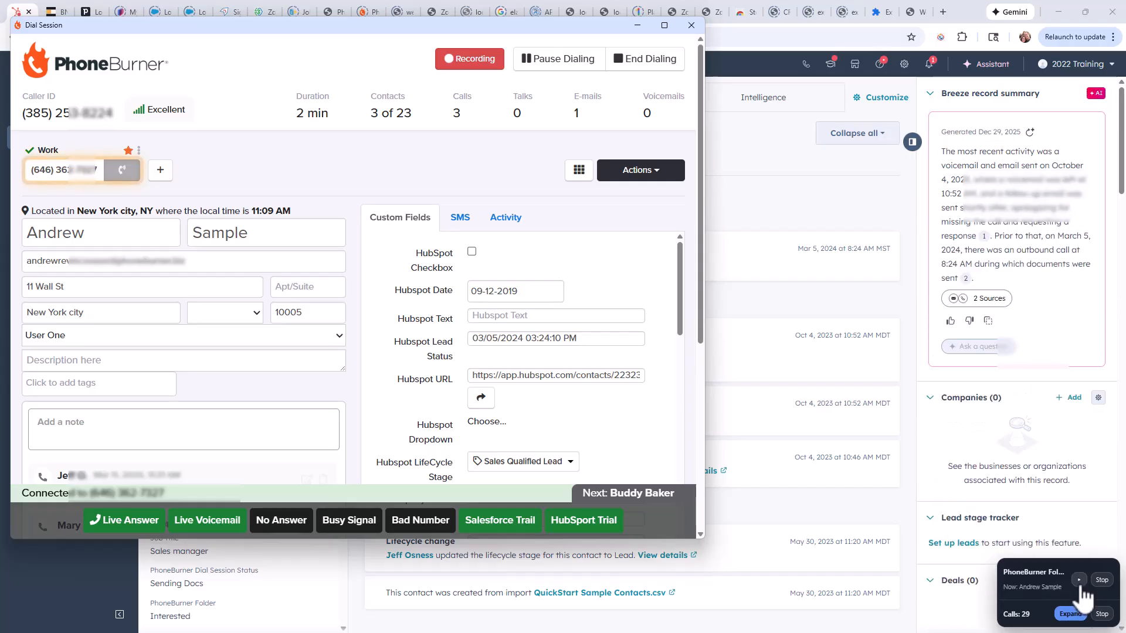
{"action": "left_click", "coordinate": [1071, 613]}
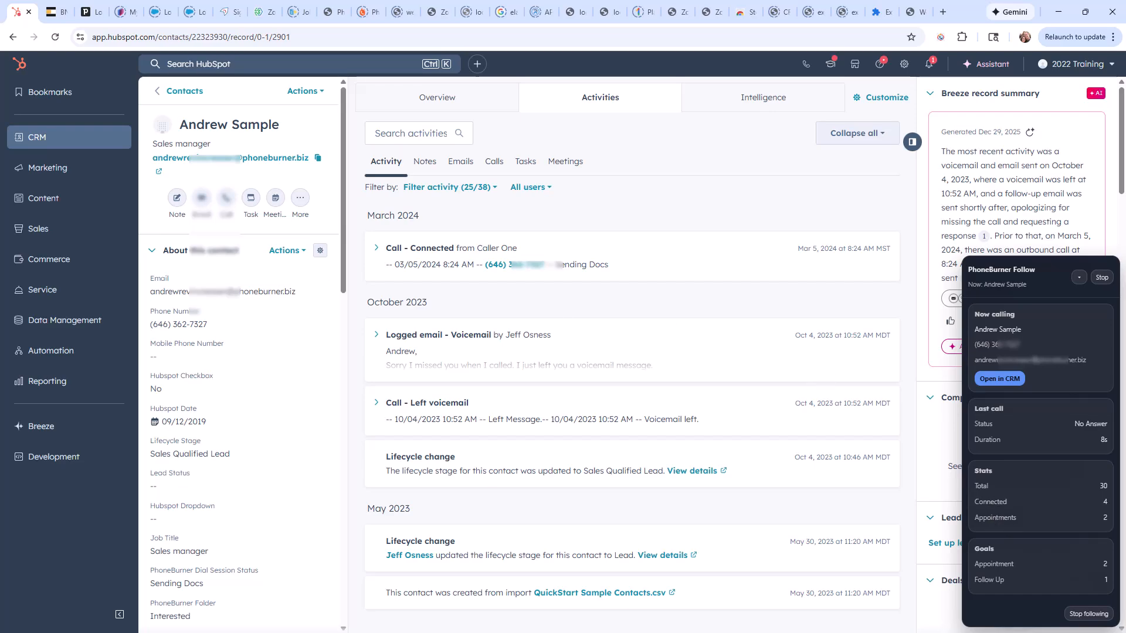
{"action": "key", "text": "alt+Tab"}
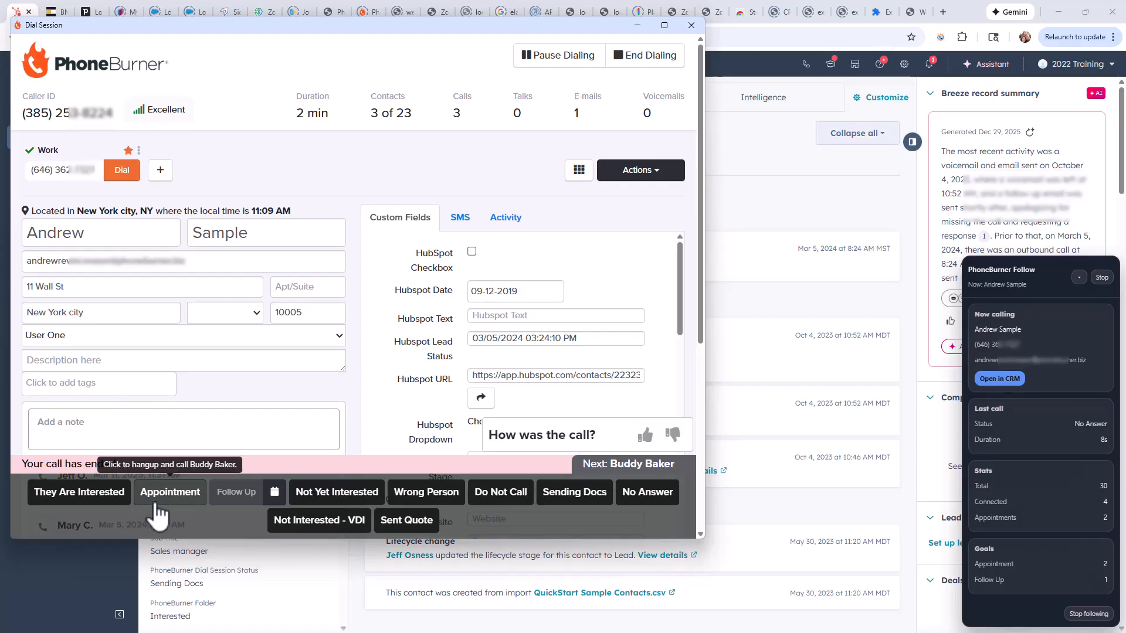
{"action": "left_click", "coordinate": [174, 495]}
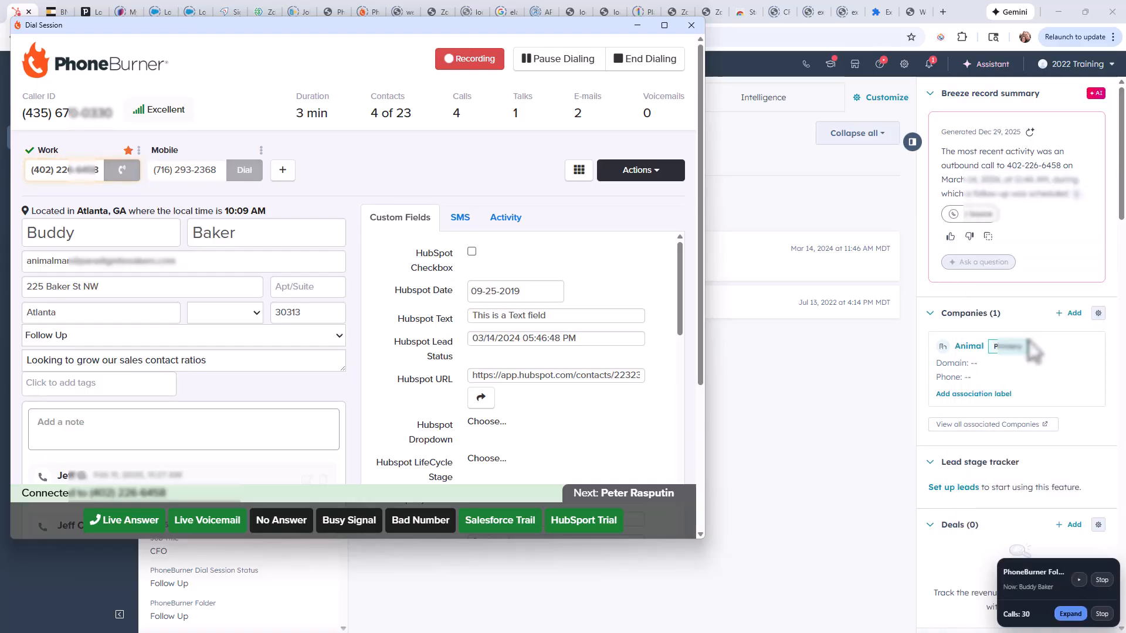
Check the last call, stats and goals in the PhoneBurner Follow widget after the Appointment disposition.
{"action": "left_click", "coordinate": [1077, 581]}
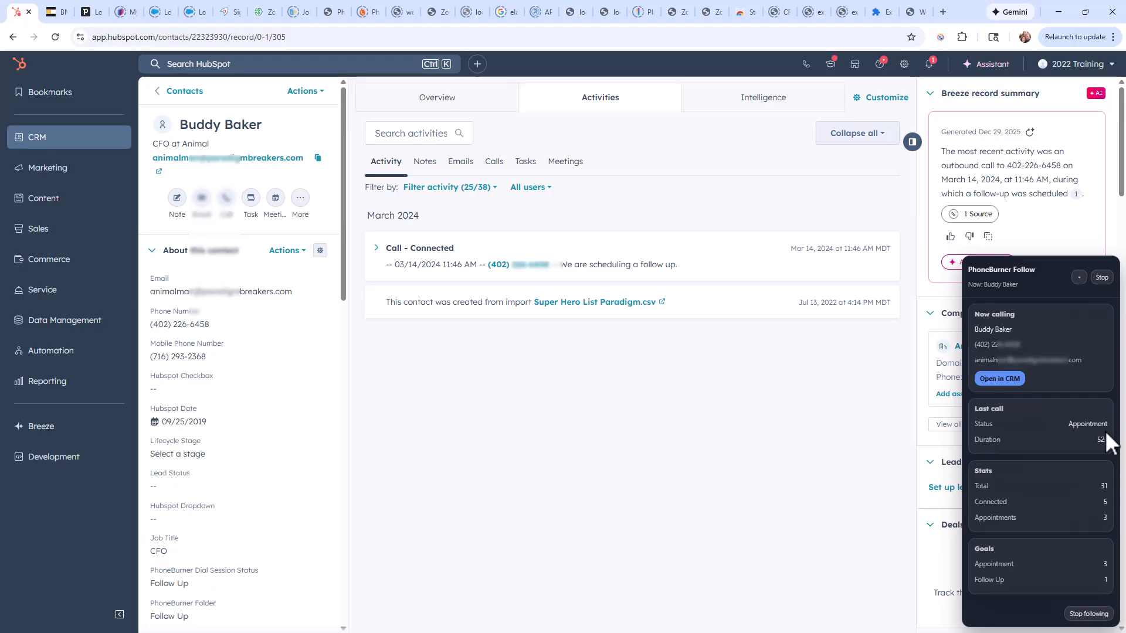
{"action": "left_click", "coordinate": [1079, 278]}
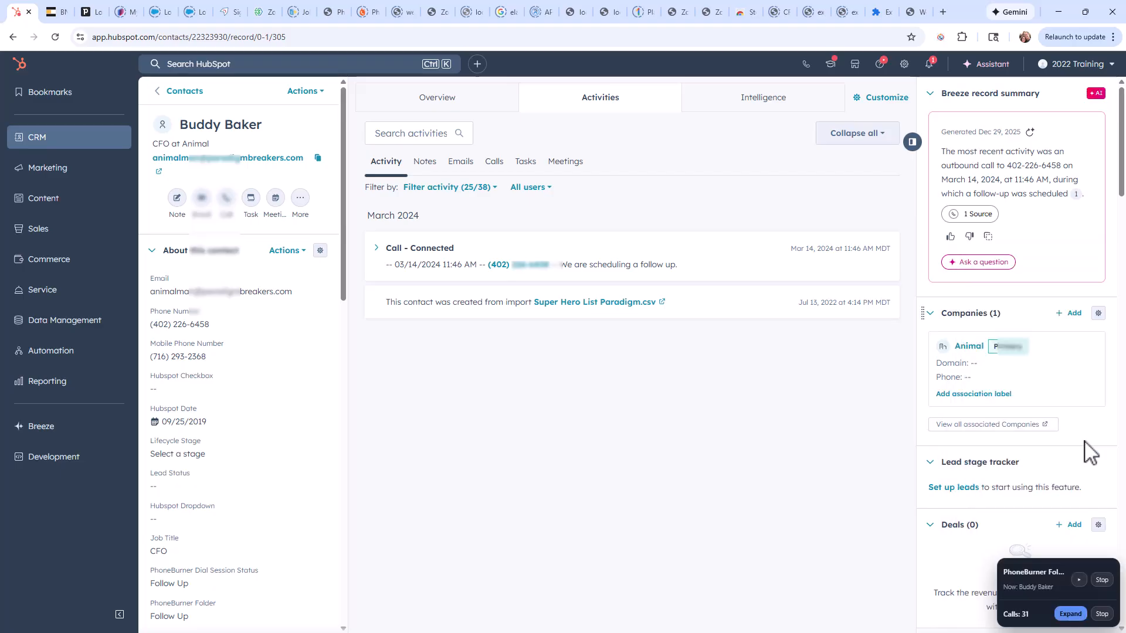
{"action": "left_click", "coordinate": [1073, 614]}
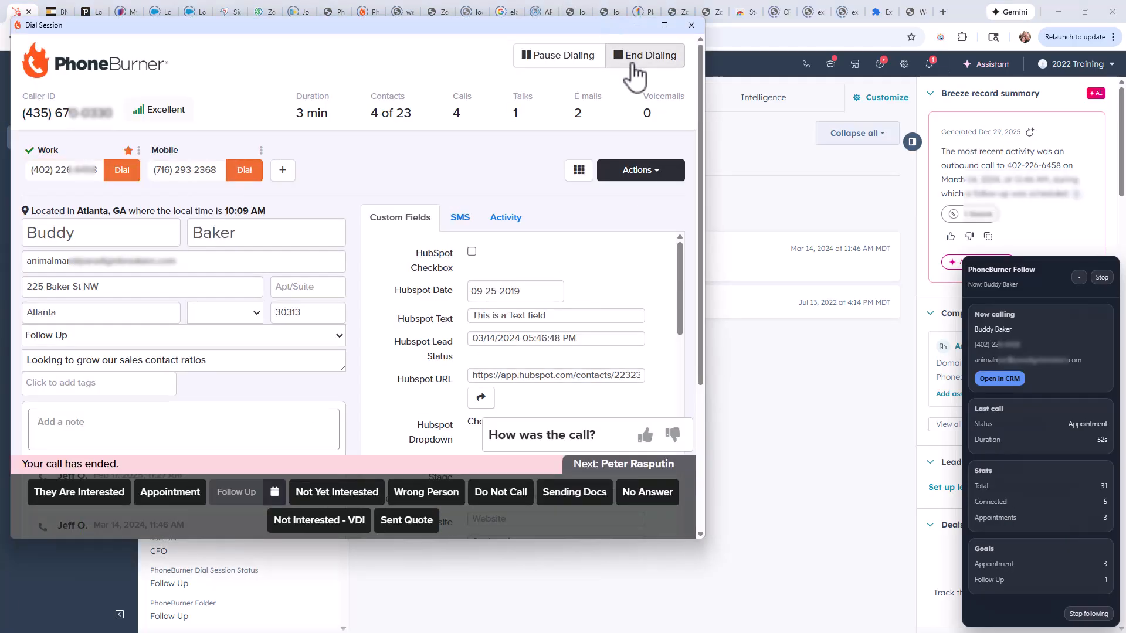
End the contacts dial session, close its window and stop following it.
{"action": "left_click", "coordinate": [645, 57]}
{"action": "left_click", "coordinate": [690, 24]}
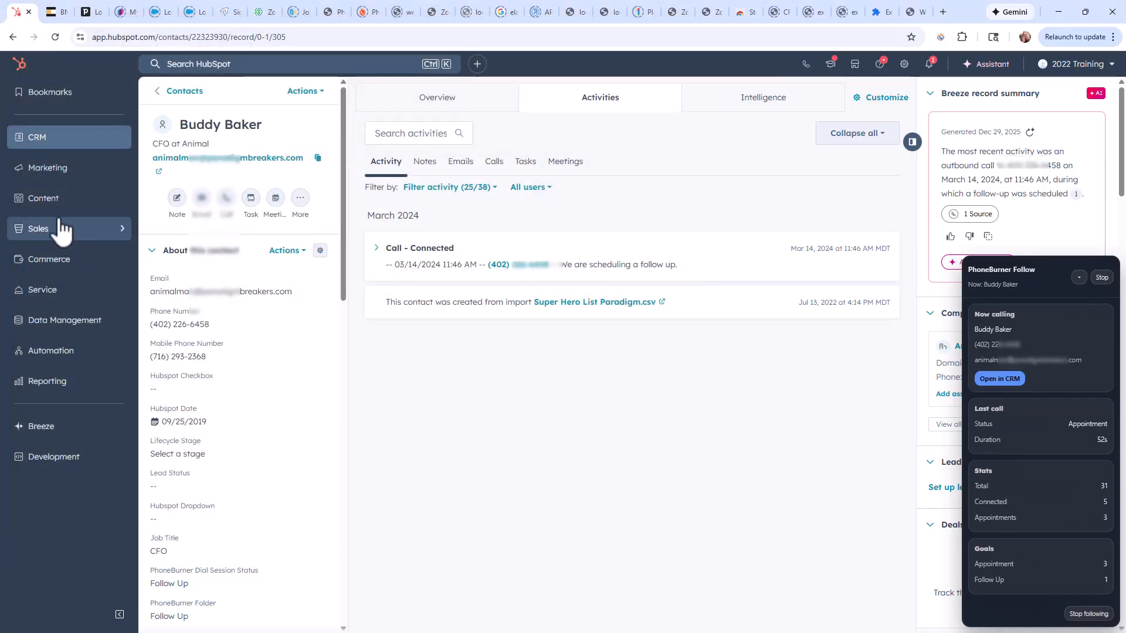
{"action": "left_click", "coordinate": [187, 92]}
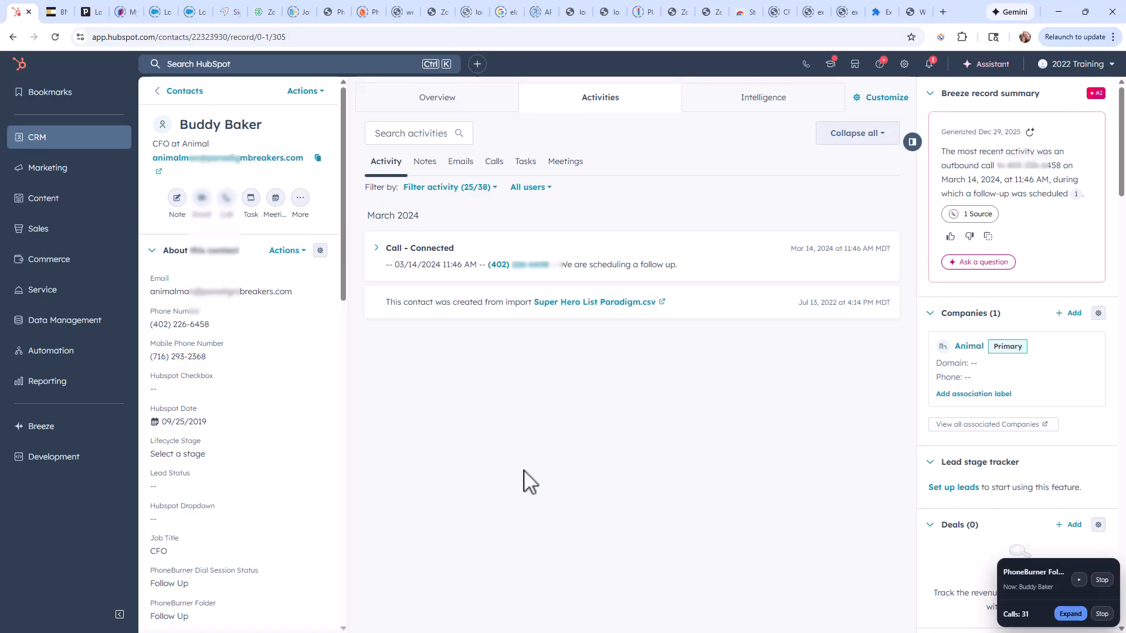
{"action": "left_click", "coordinate": [1101, 611]}
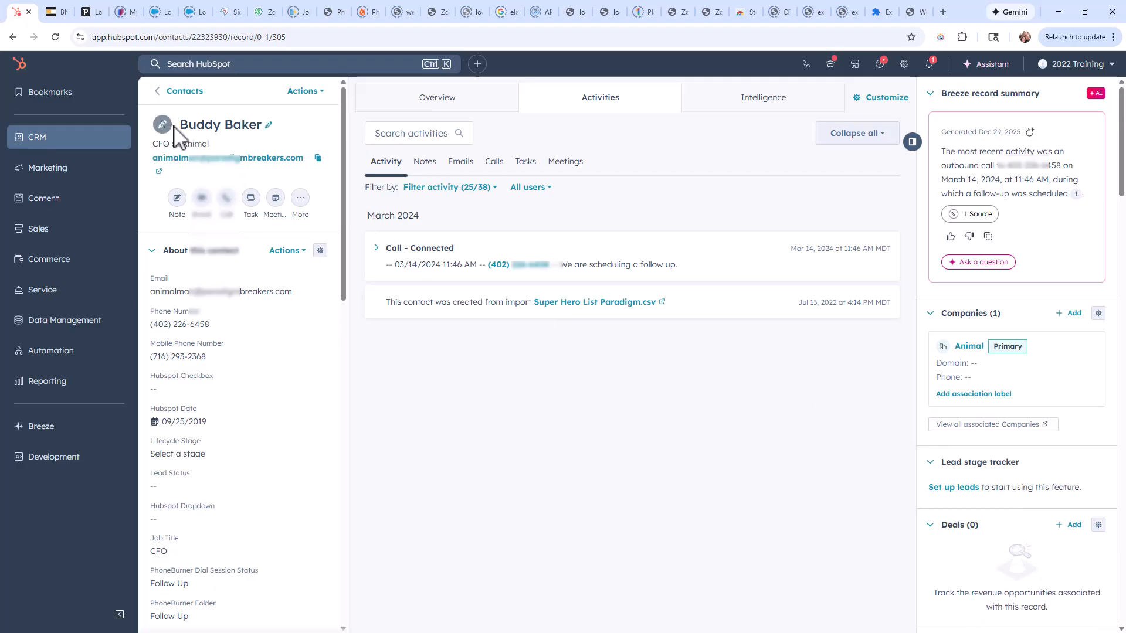
Select all companies on the current page of the Companies list and launch a HubSpot dial session from the extension.
{"action": "left_click", "coordinate": [181, 91]}
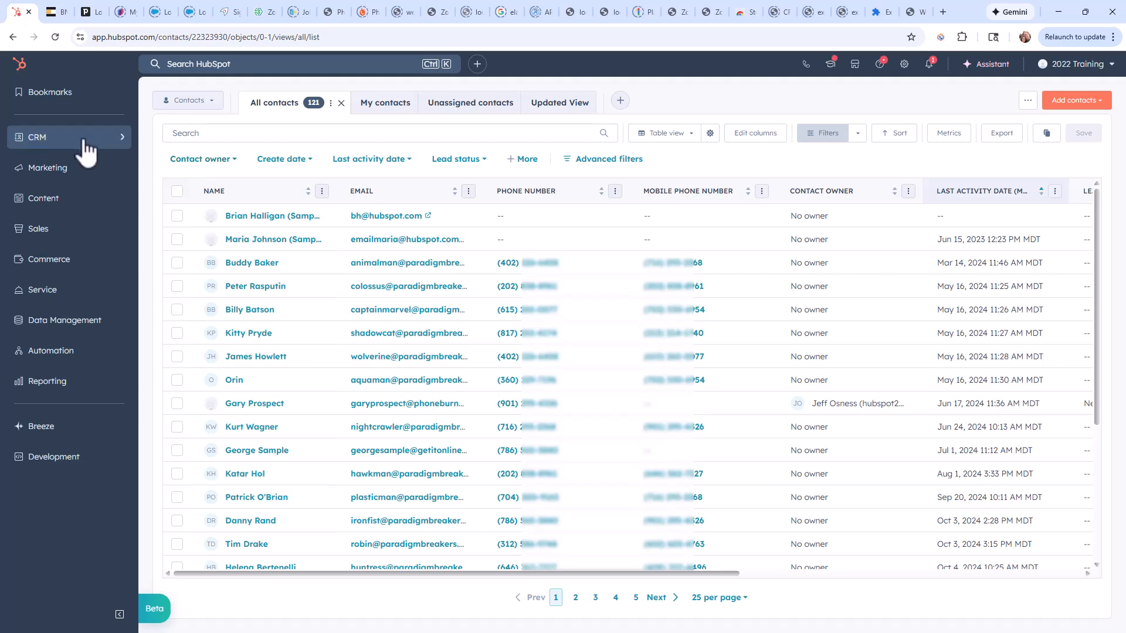
{"action": "mouse_move", "coordinate": [88, 147]}
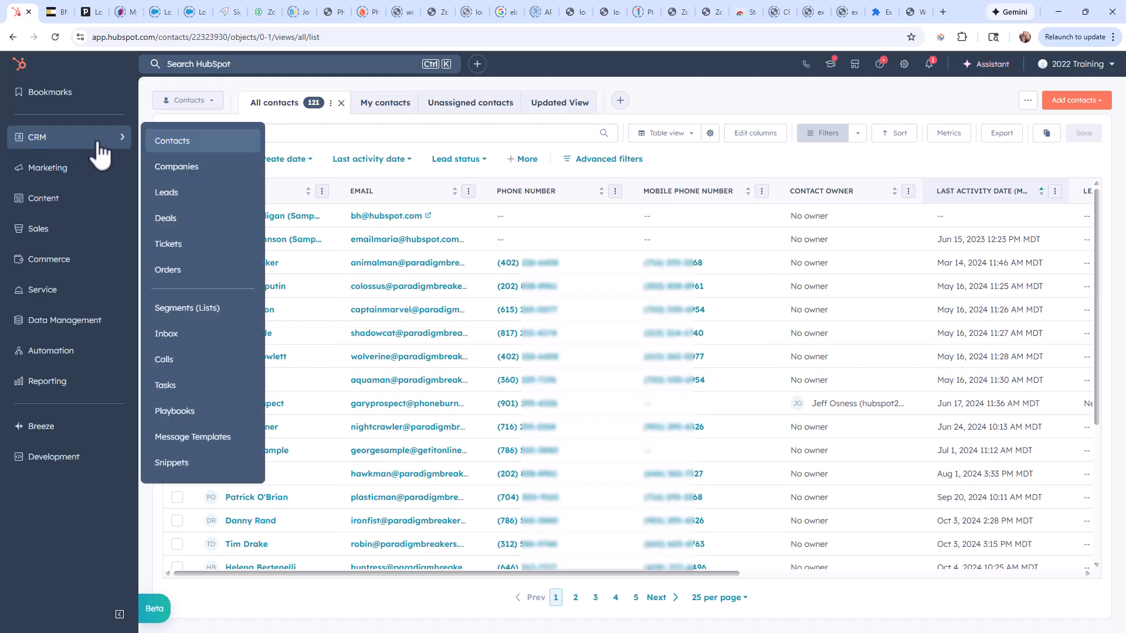
{"action": "left_click", "coordinate": [183, 168]}
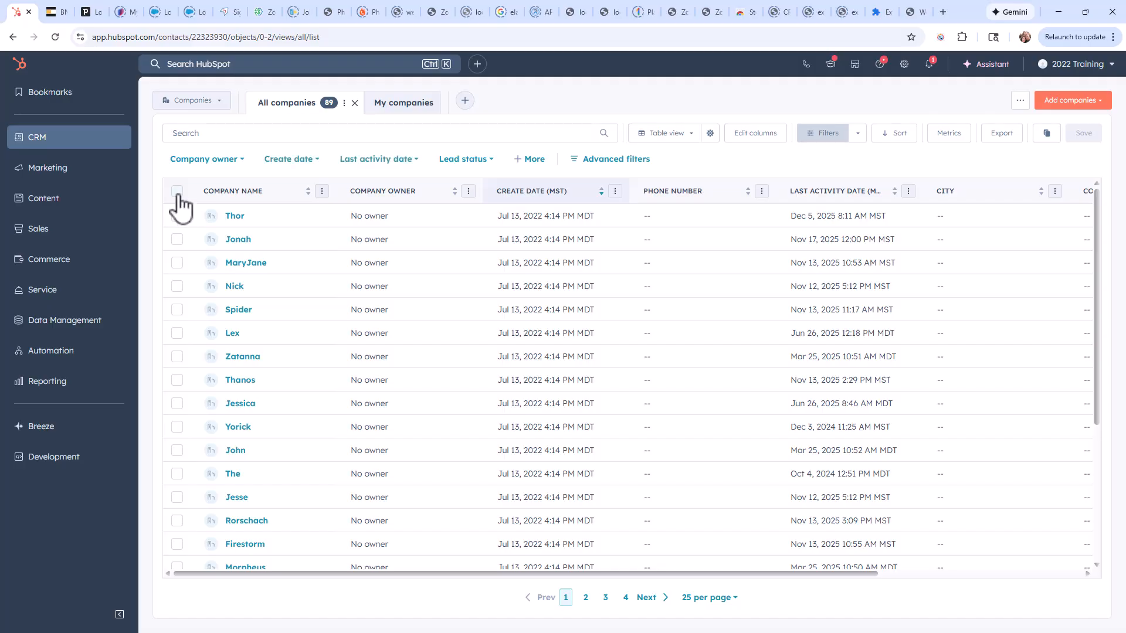
{"action": "left_click", "coordinate": [177, 193]}
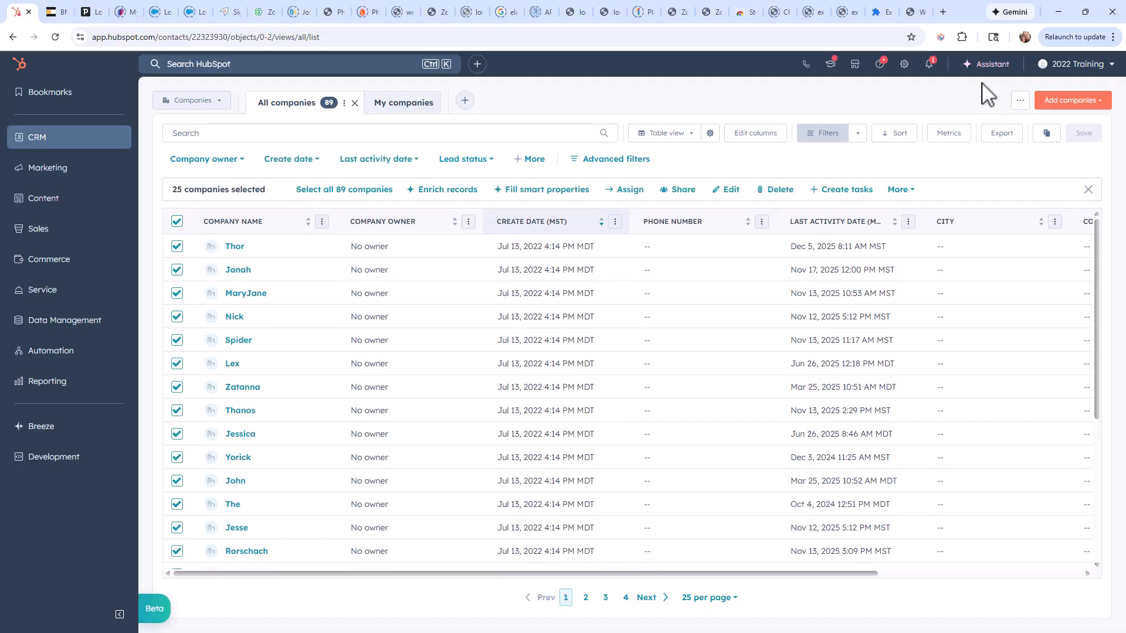
{"action": "left_click", "coordinate": [942, 37]}
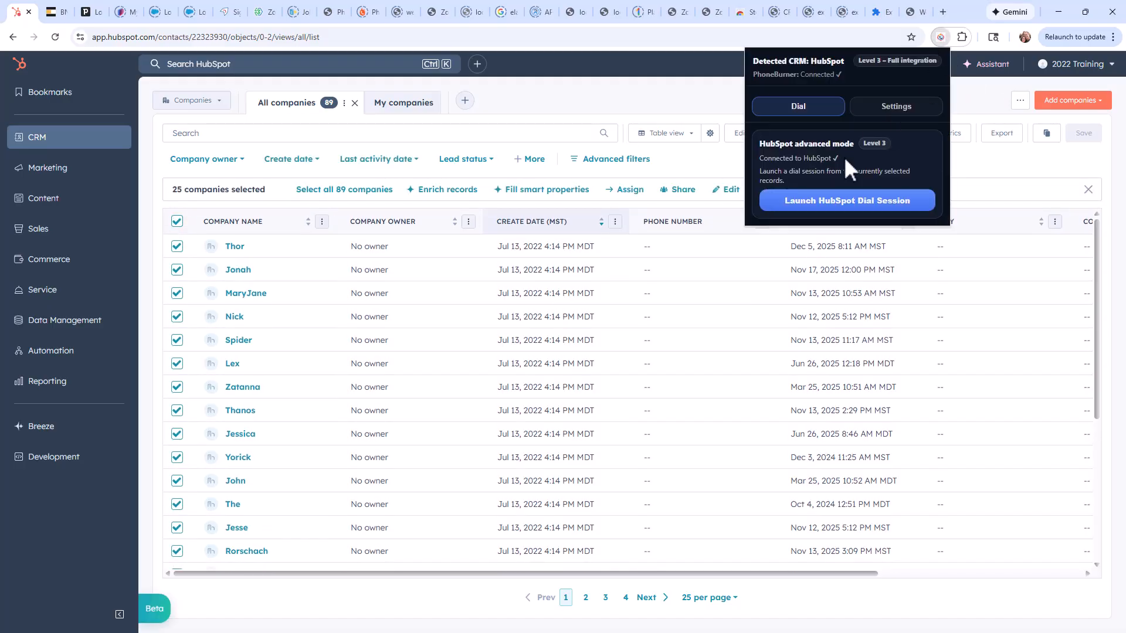
{"action": "left_click", "coordinate": [815, 203]}
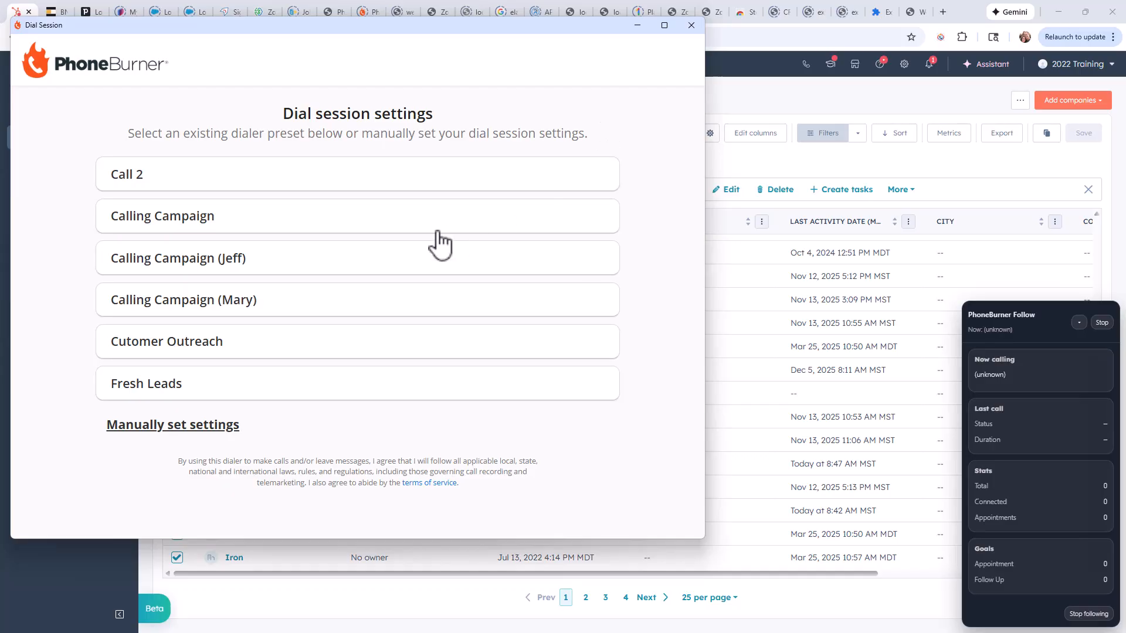
Start dialing the company records with the default manual settings and the browser microphone connection.
{"action": "left_click", "coordinate": [143, 424]}
{"action": "left_click", "coordinate": [375, 417]}
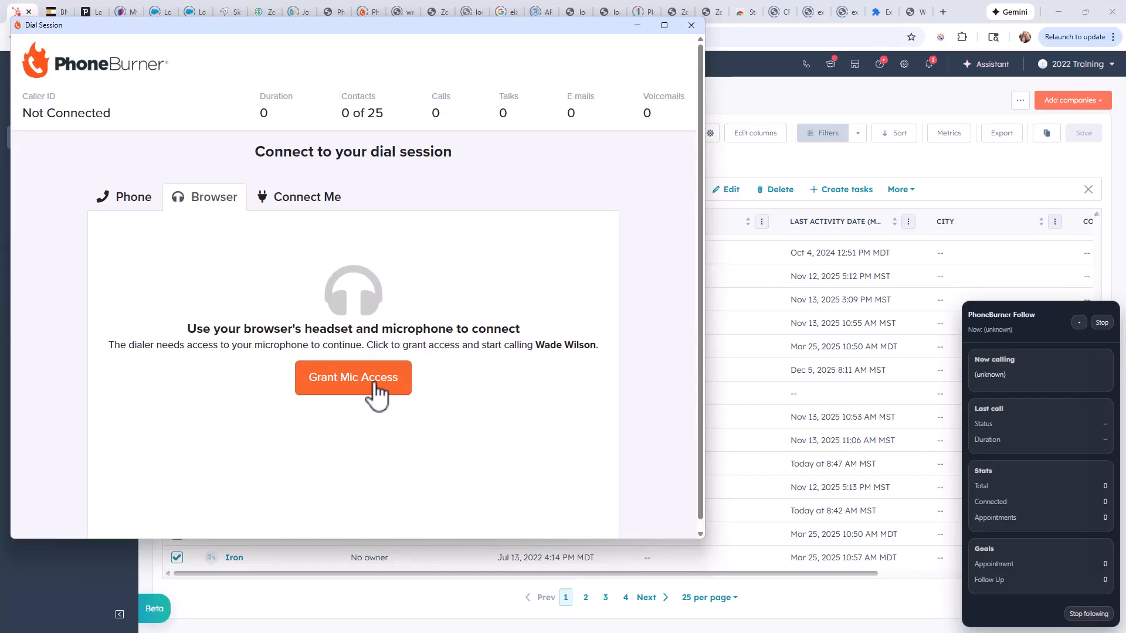
{"action": "left_click", "coordinate": [373, 385]}
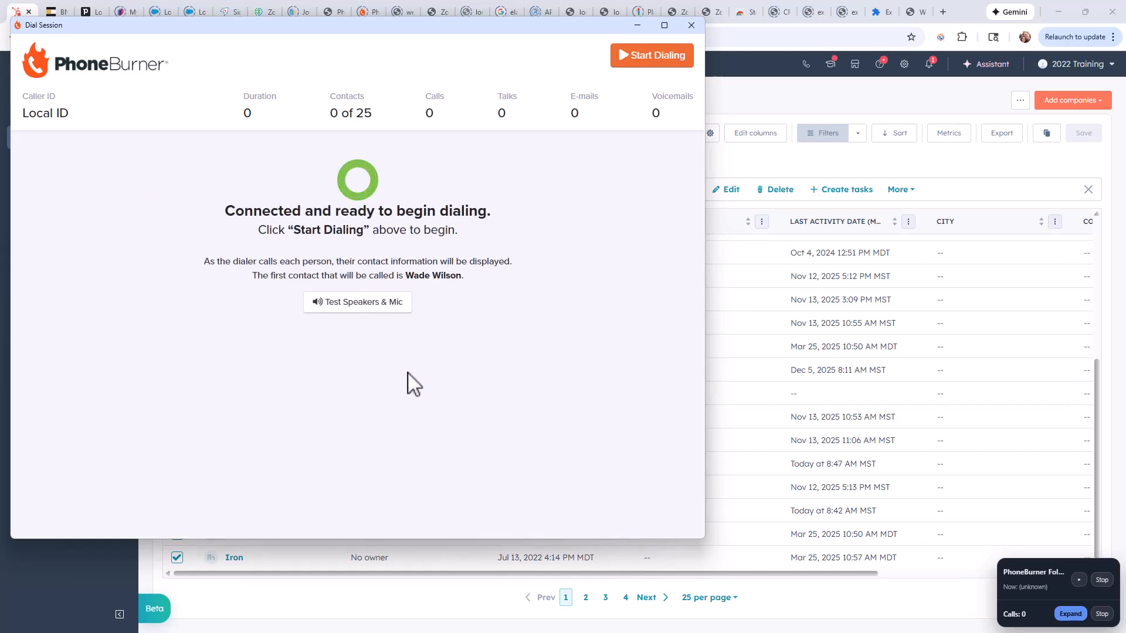
{"action": "left_click", "coordinate": [643, 57]}
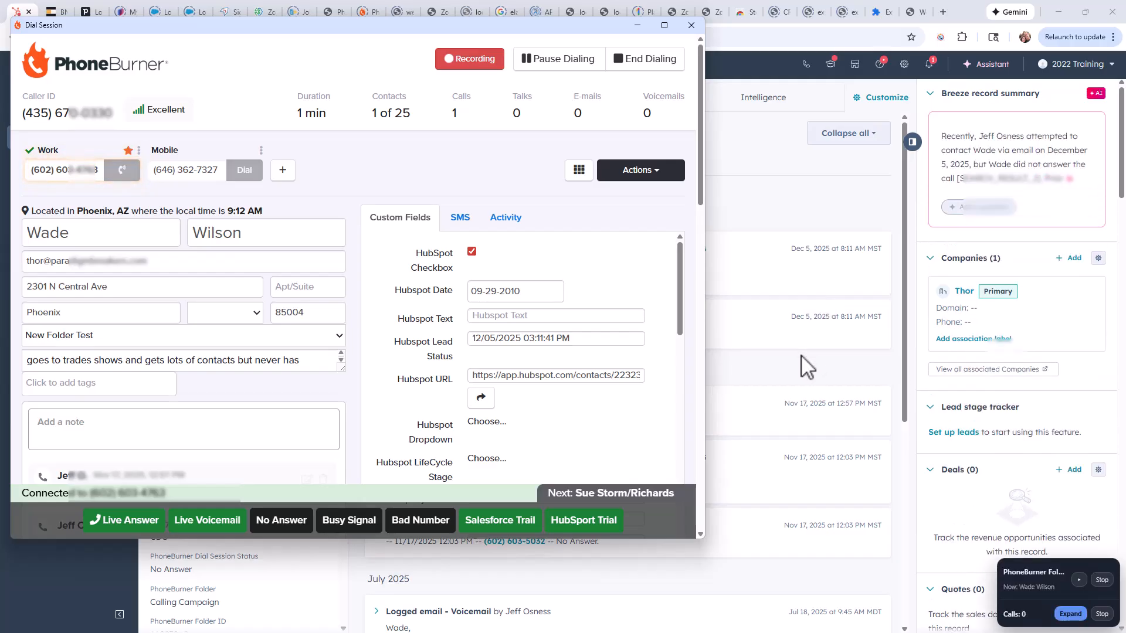
Log the first company call as No Answer, and end the dial session and stop following it.
{"action": "left_click", "coordinate": [293, 524]}
{"action": "left_click", "coordinate": [645, 54]}
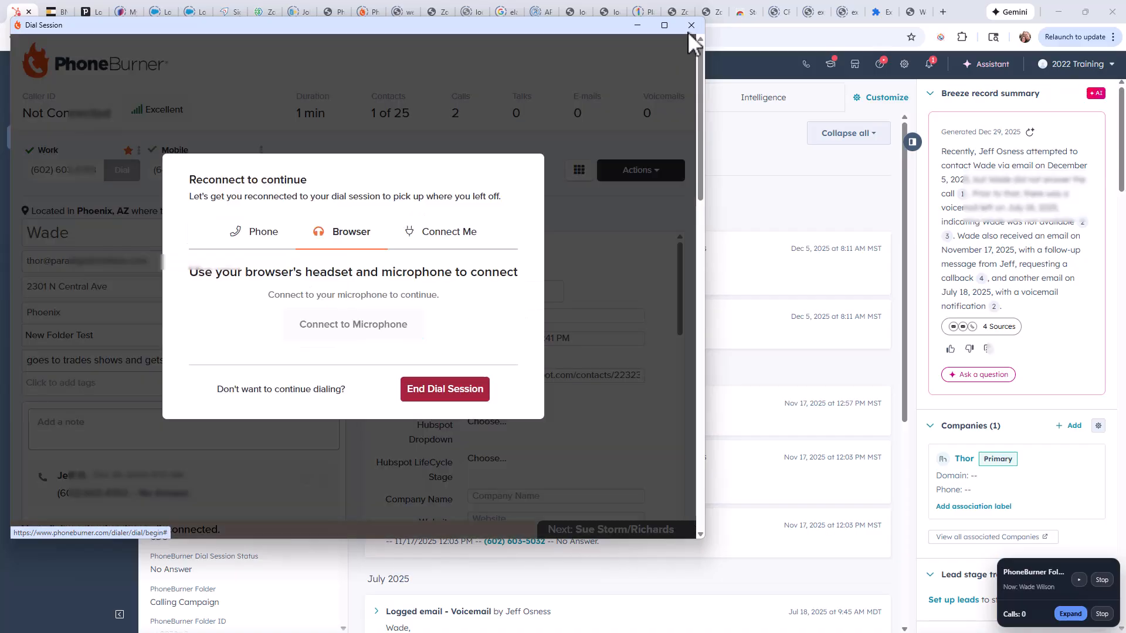
{"action": "left_click", "coordinate": [691, 26]}
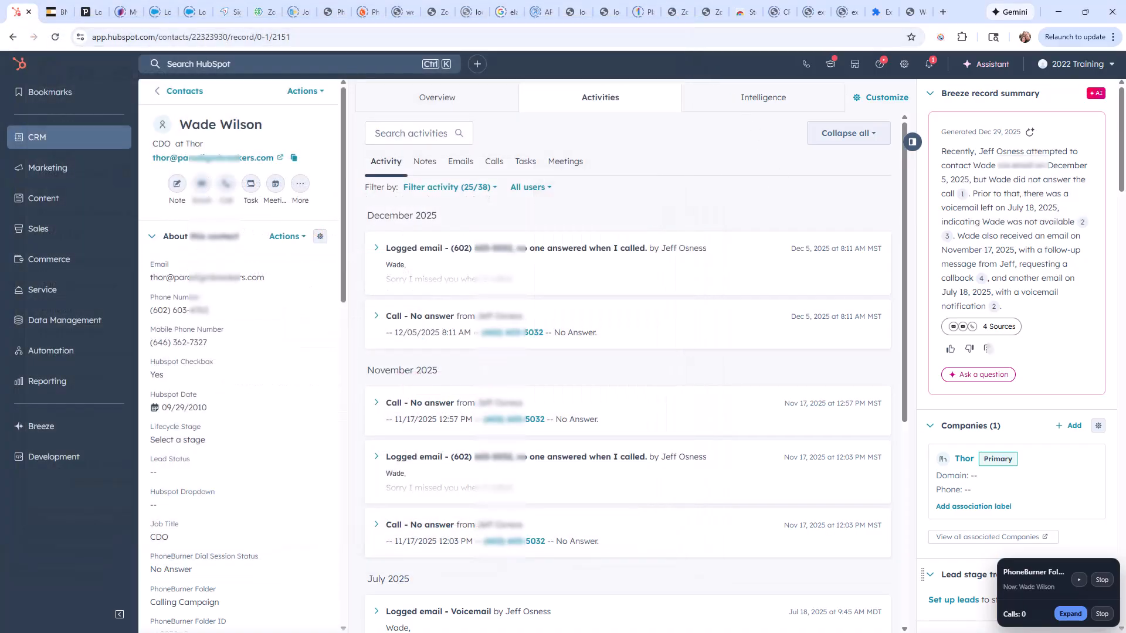
{"action": "left_click", "coordinate": [1094, 614]}
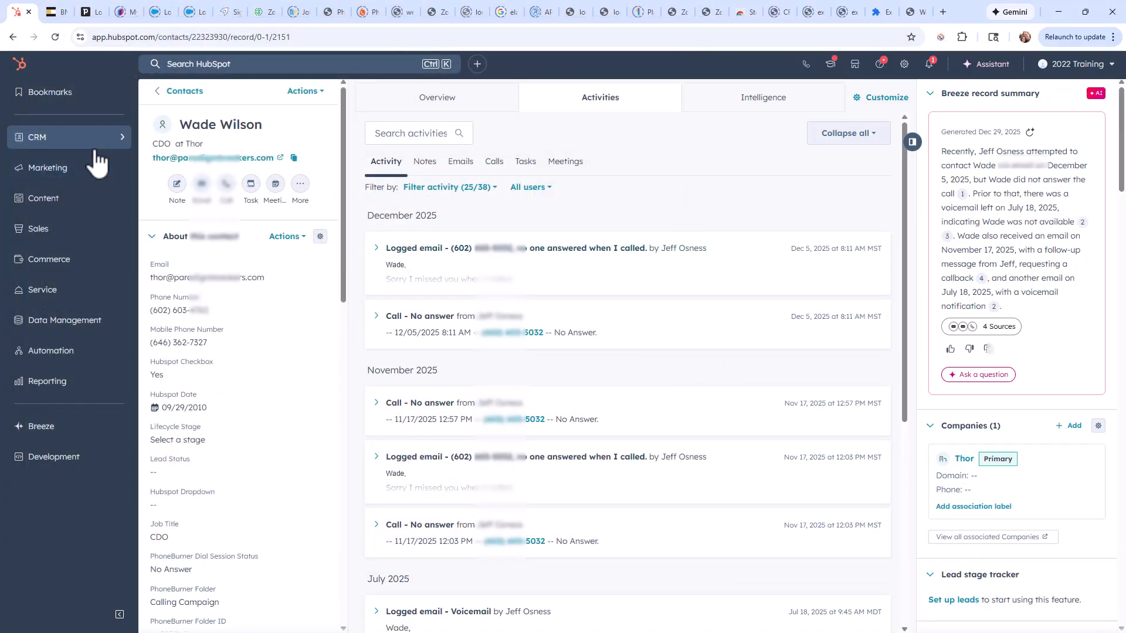
Select all deals in the Deals list and launch a HubSpot dial session from the extension.
{"action": "mouse_move", "coordinate": [117, 145]}
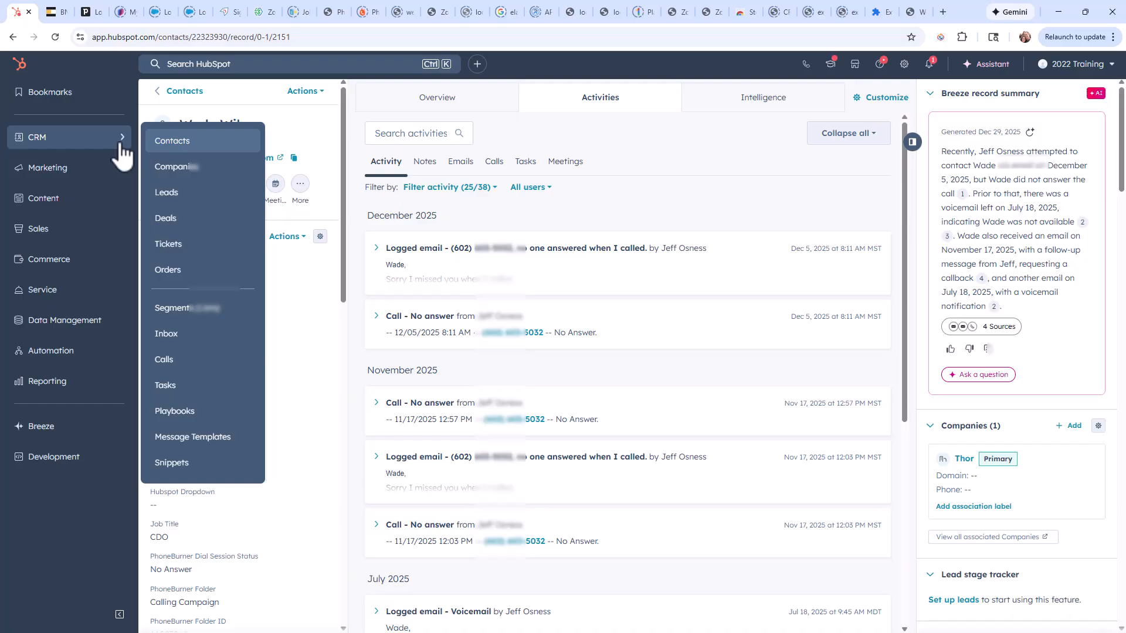
{"action": "left_click", "coordinate": [176, 219]}
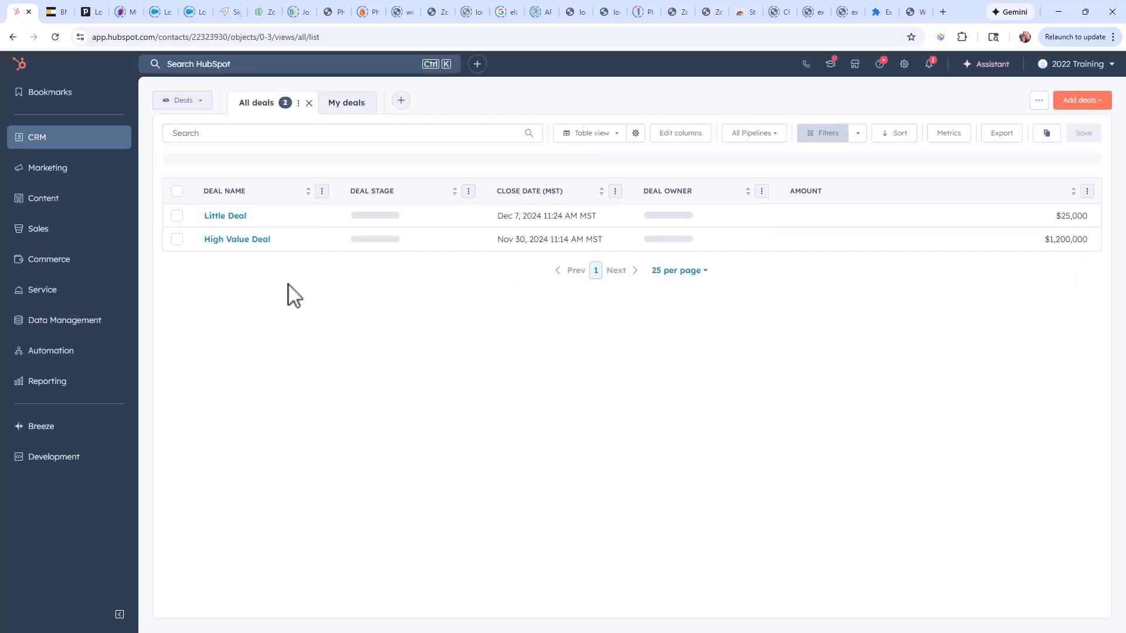
{"action": "left_click", "coordinate": [177, 191]}
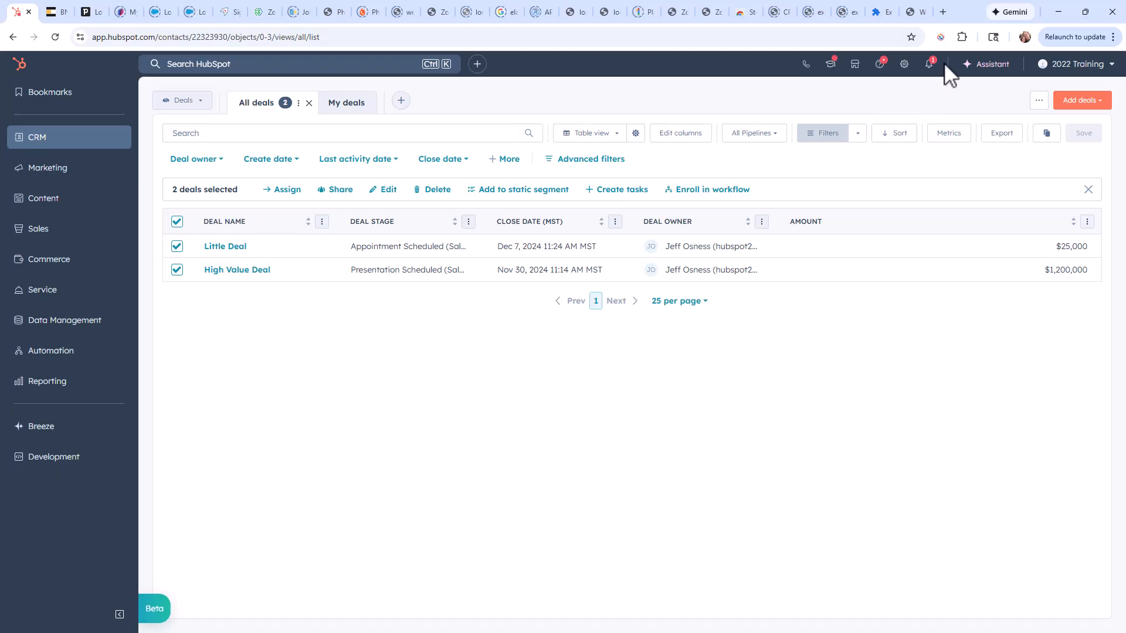
{"action": "left_click", "coordinate": [940, 37]}
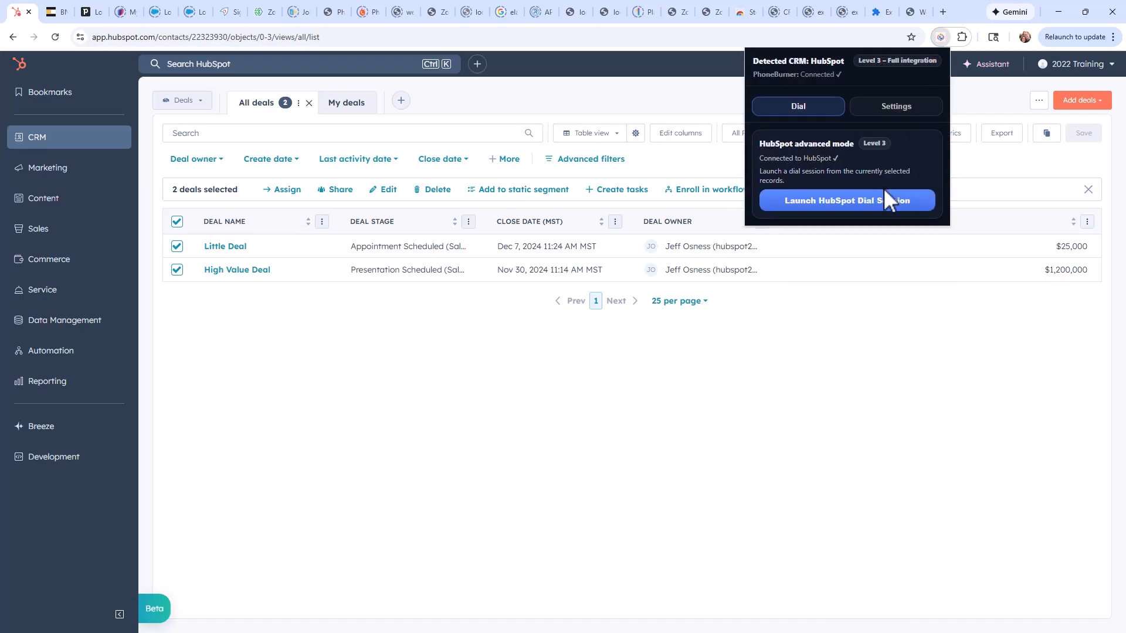
{"action": "left_click", "coordinate": [872, 205]}
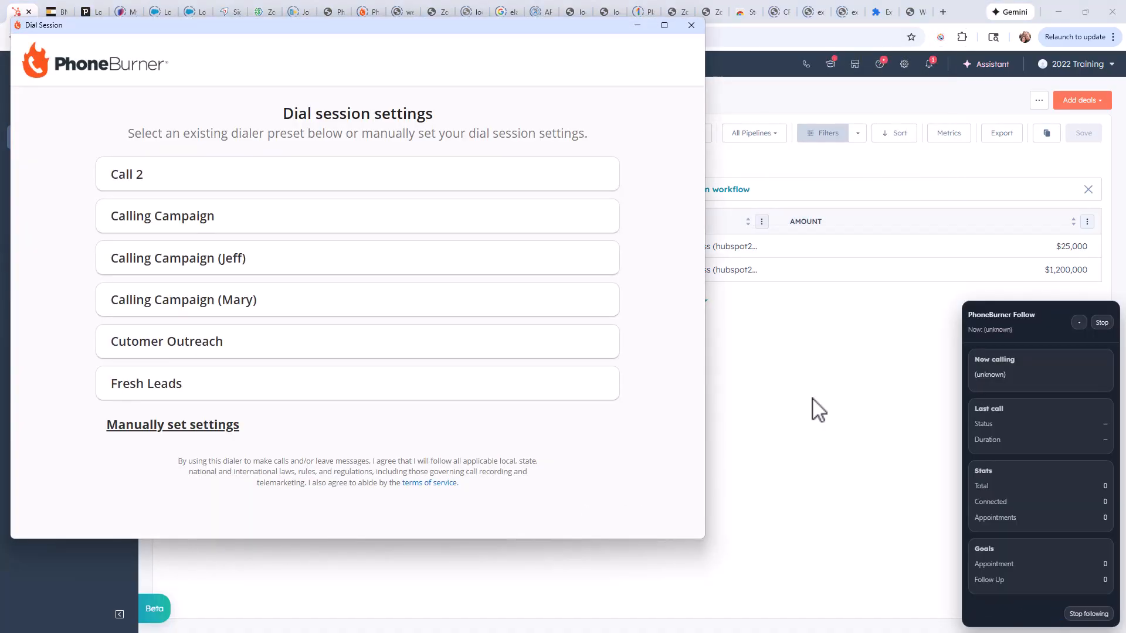
Start dialing the deal records with the default manual settings and the browser microphone connection.
{"action": "left_click", "coordinate": [206, 424]}
{"action": "left_click", "coordinate": [382, 410]}
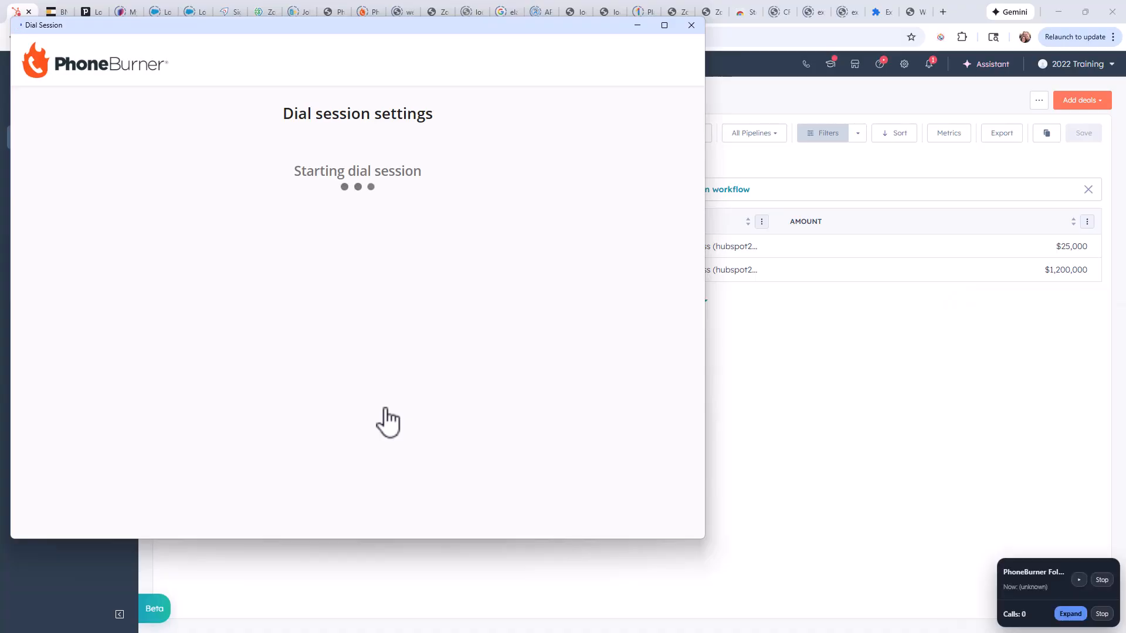
{"action": "left_click", "coordinate": [373, 387]}
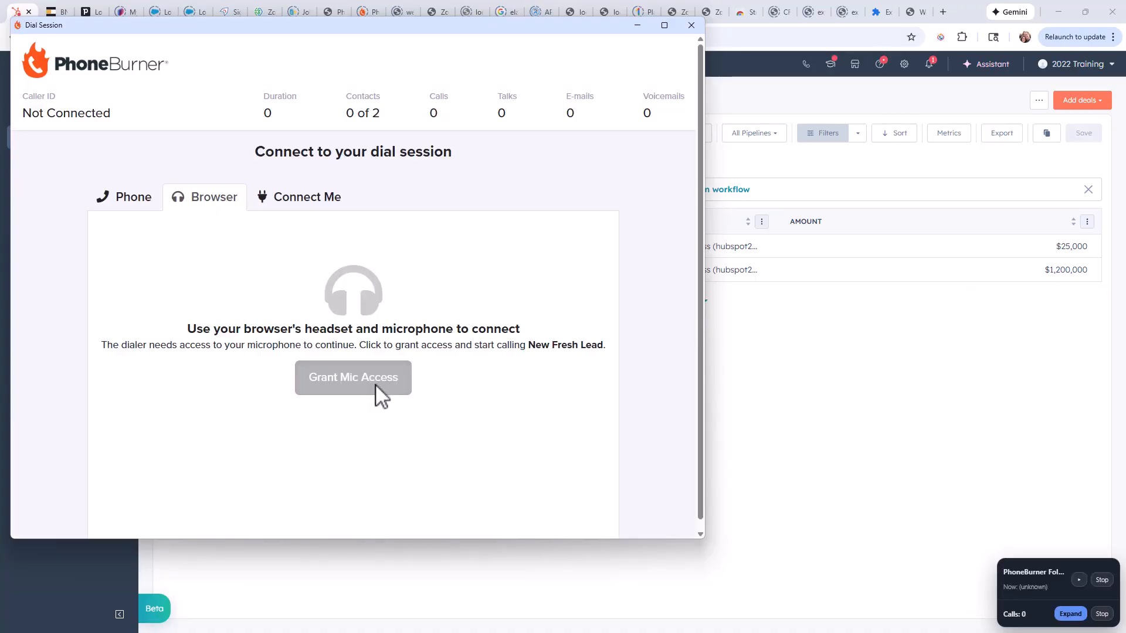
{"action": "left_click", "coordinate": [641, 49]}
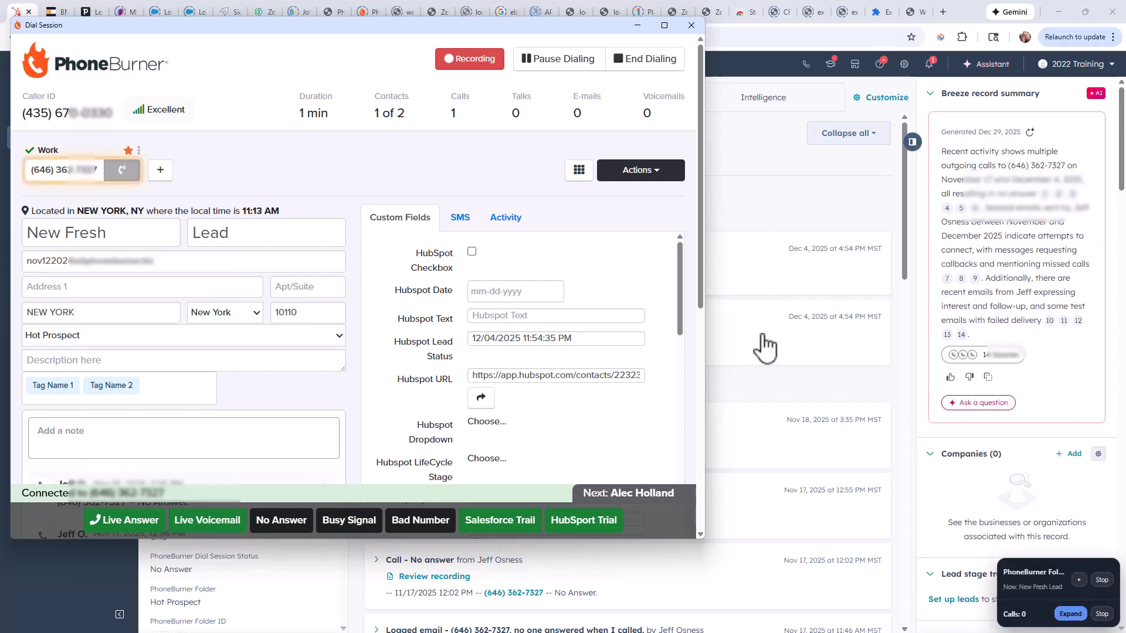
Log the first deal call as No Answer, and end the dial session and stop following it.
{"action": "left_click", "coordinate": [284, 527]}
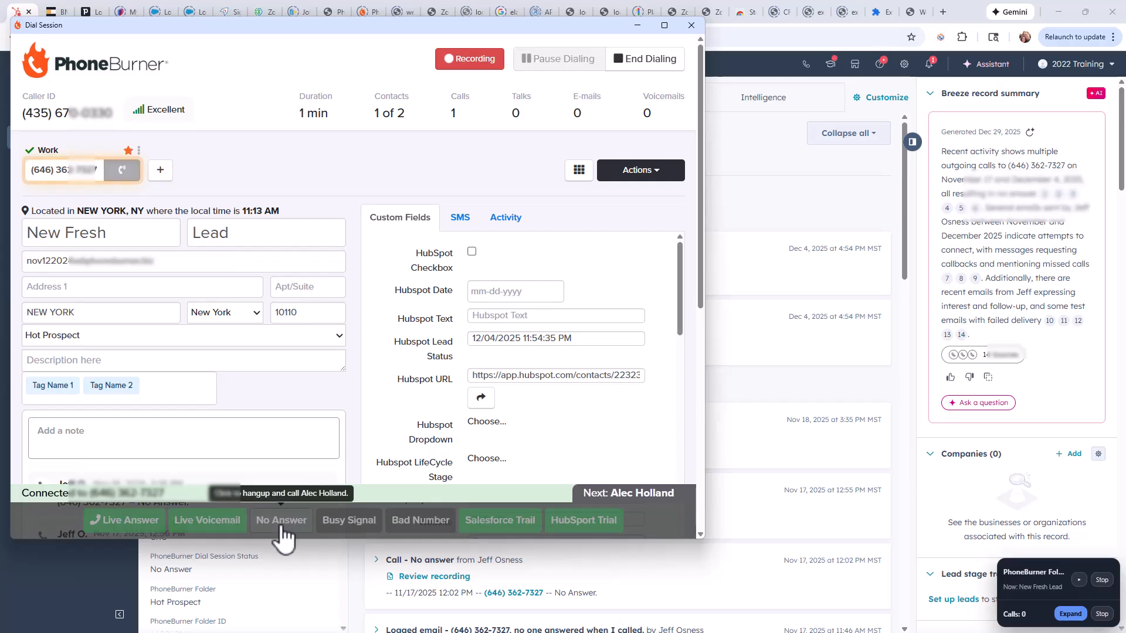
{"action": "left_click", "coordinate": [644, 56]}
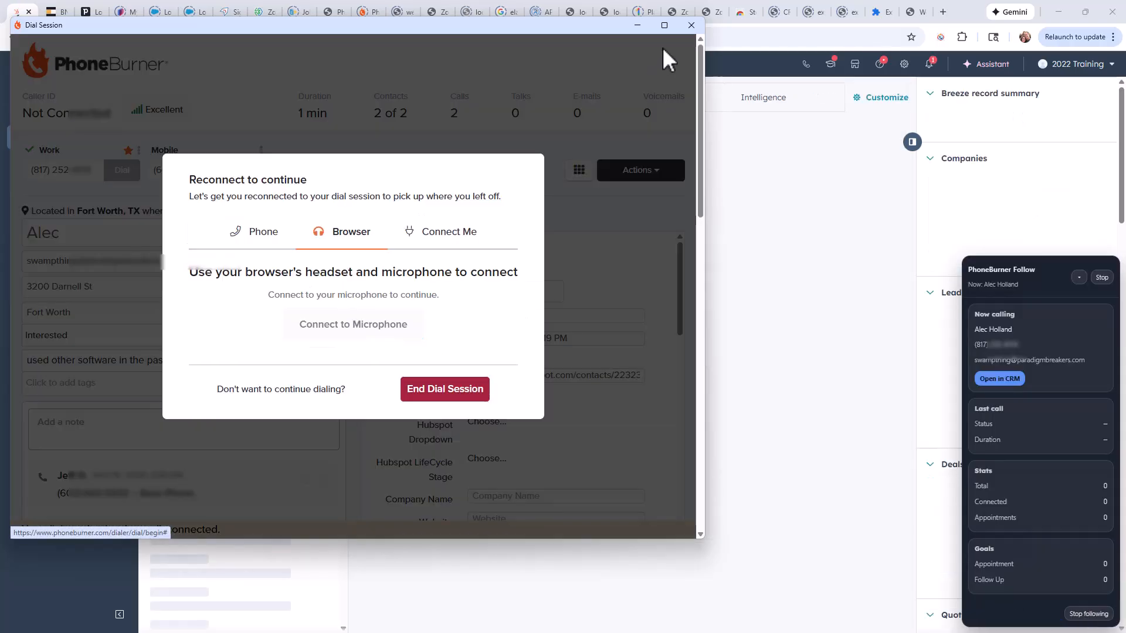
{"action": "left_click", "coordinate": [691, 25]}
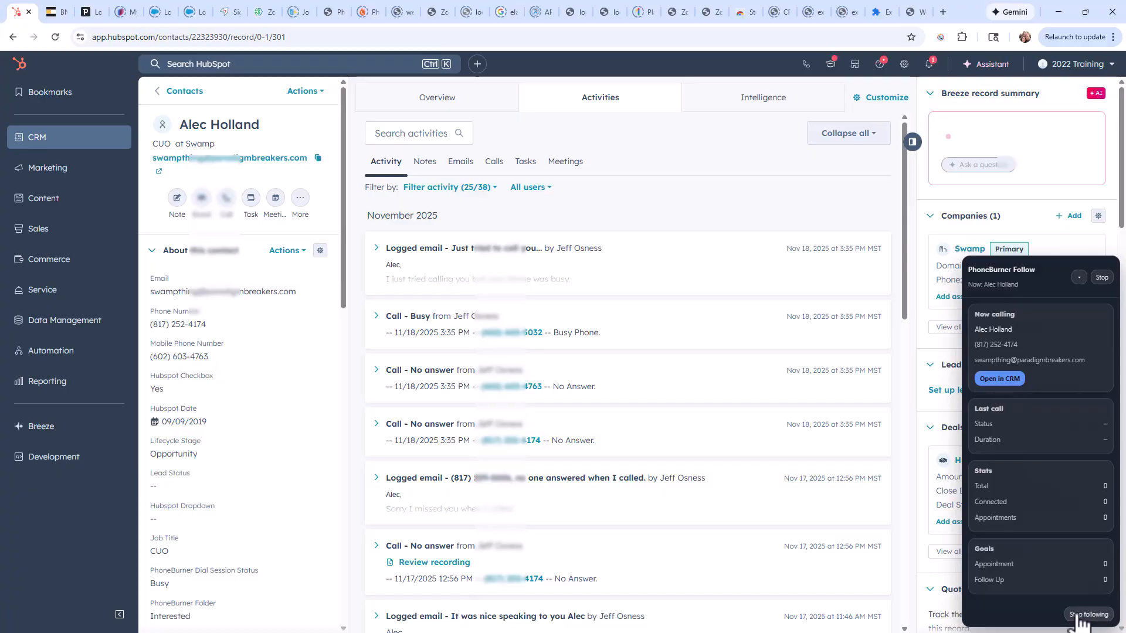
{"action": "left_click", "coordinate": [1079, 615]}
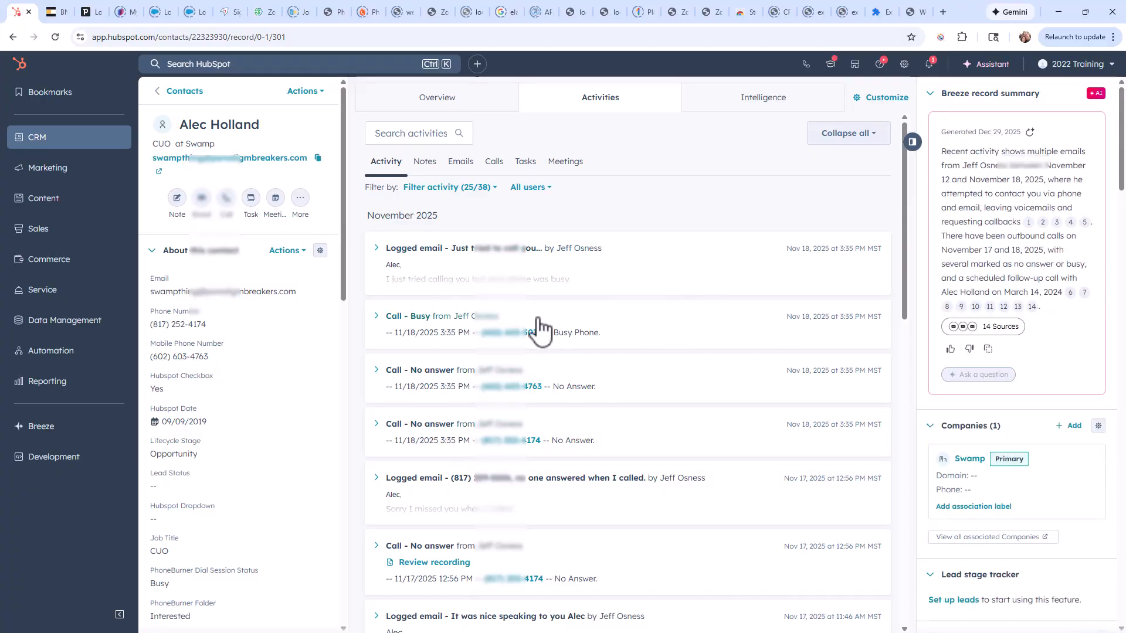
{"action": "left_click", "coordinate": [56, 38]}
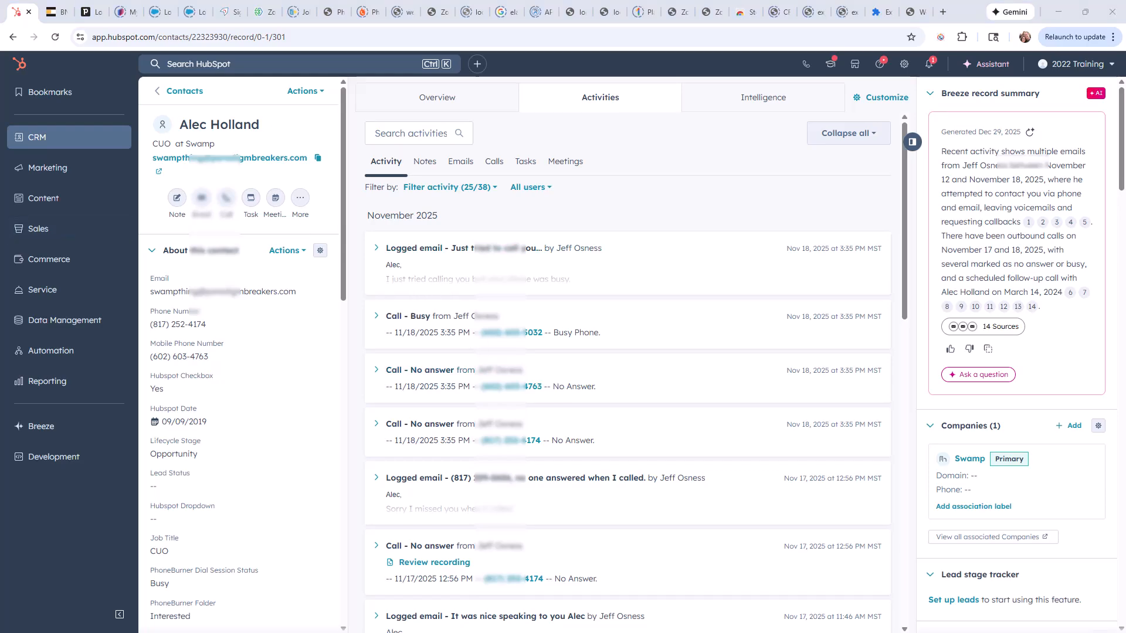
Switch to PhoneBurner, view the HubSpot integration's team owner mapping in the account settings, and close that window.
{"action": "left_click_drag", "start_coordinate": [0, 235], "coordinate": [138, 162]}
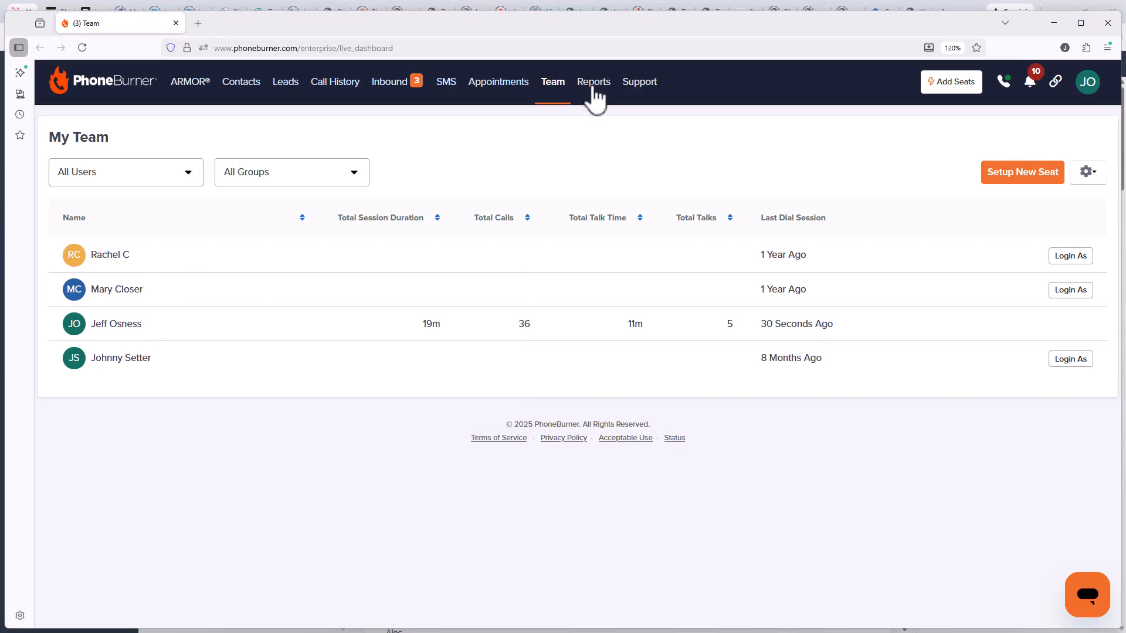
{"action": "left_click", "coordinate": [1088, 83]}
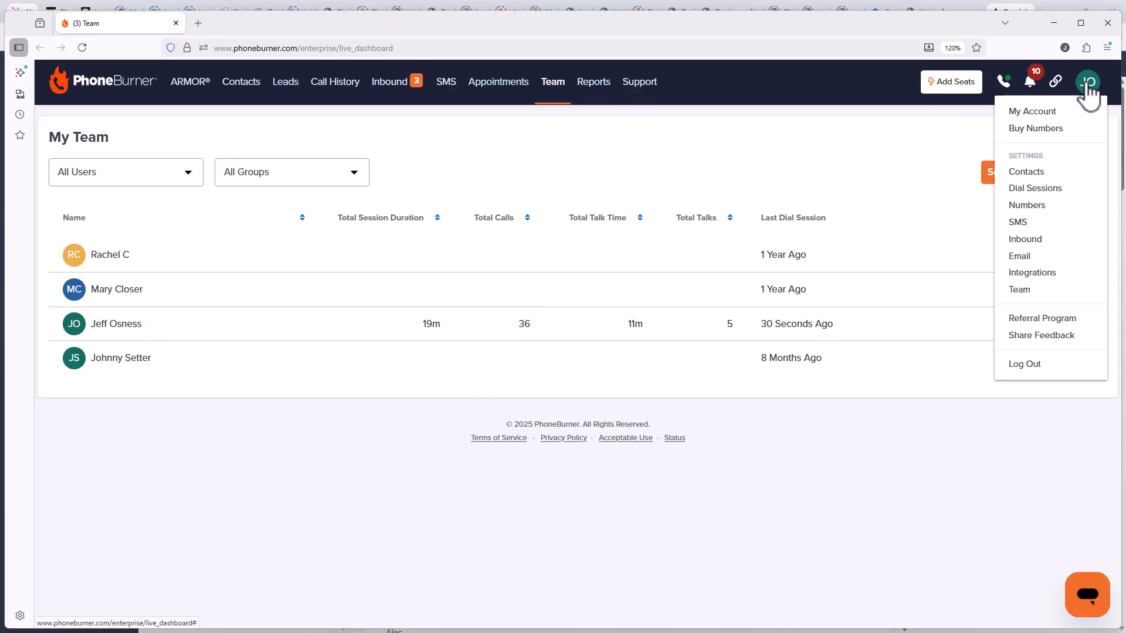
{"action": "left_click", "coordinate": [1039, 274]}
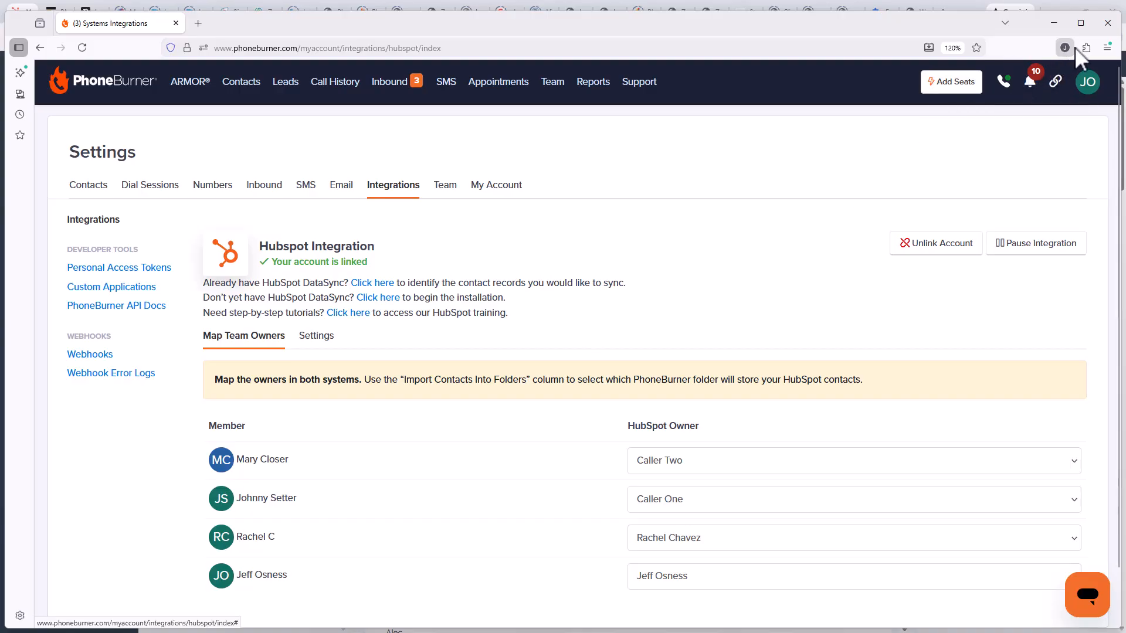
{"action": "left_click", "coordinate": [1108, 24]}
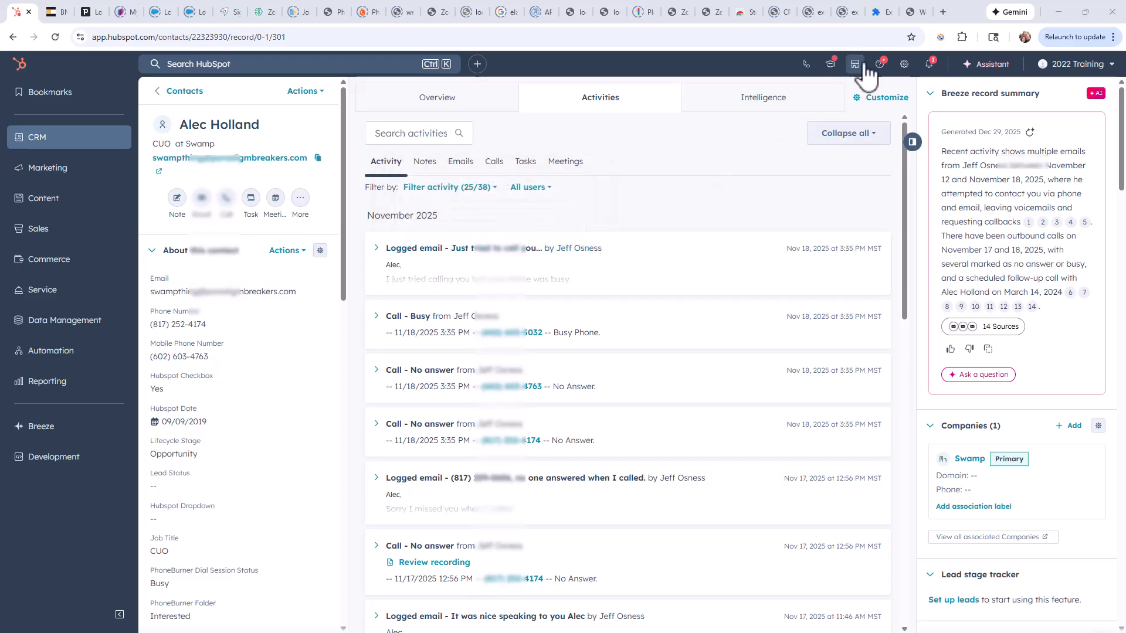
Check the detected CRM and integration level that the dial session extension reports for HubSpot.
{"action": "left_click", "coordinate": [940, 37]}
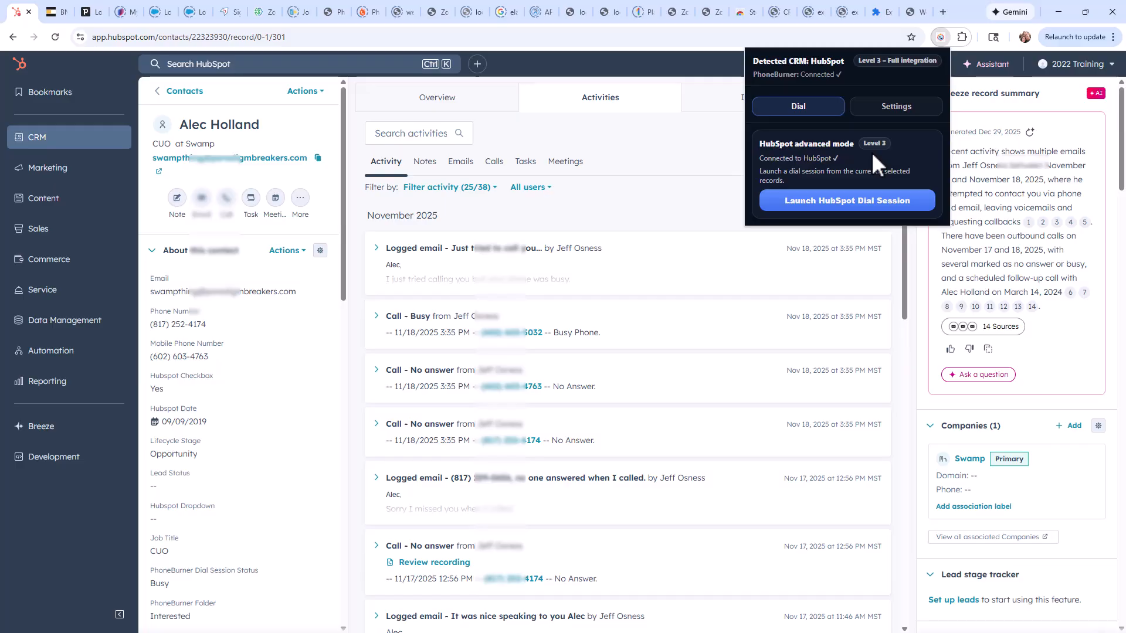
{"action": "left_click", "coordinate": [691, 76]}
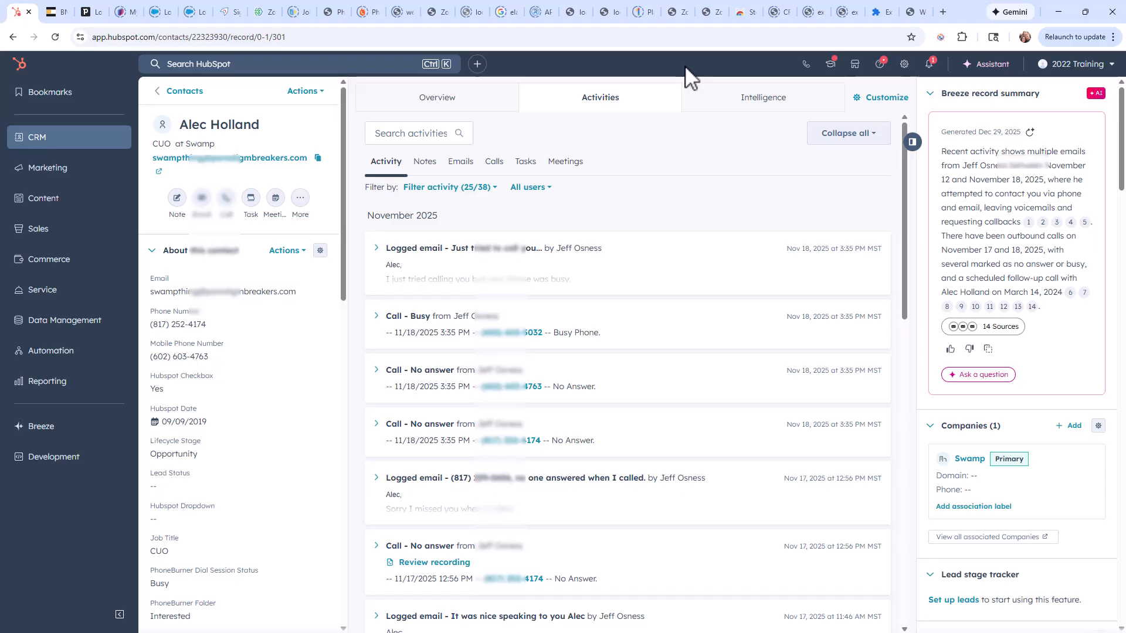
Switch to BNTouch and log in with the saved username and password, entering the Windows Security PIN to fill them.
{"action": "left_click", "coordinate": [54, 13]}
{"action": "left_click", "coordinate": [254, 317]}
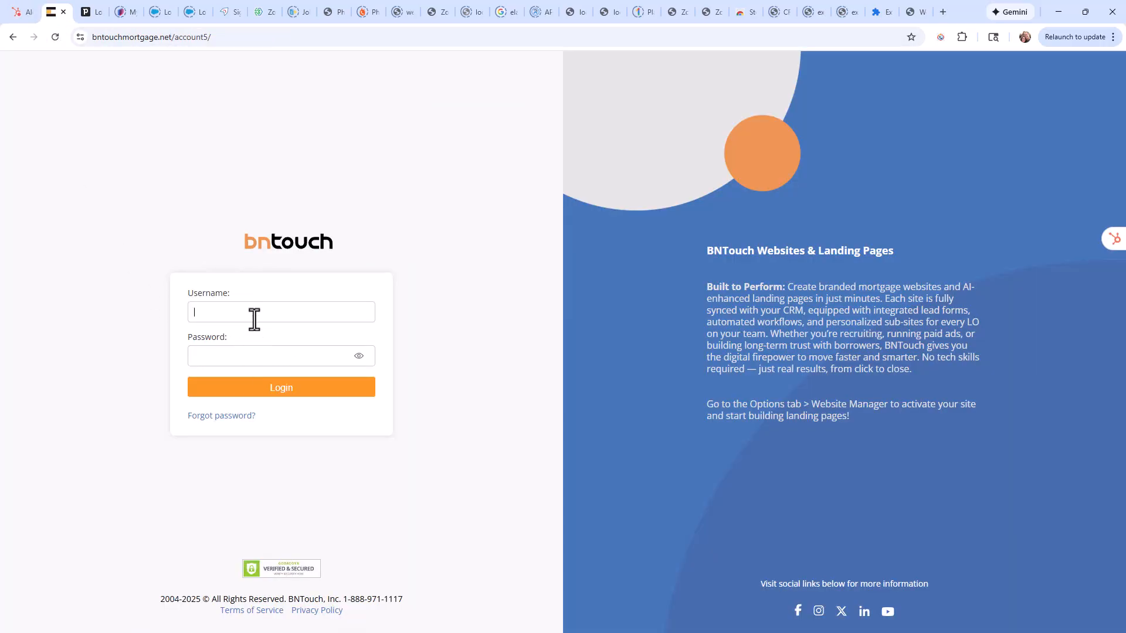
{"action": "left_click", "coordinate": [287, 350]}
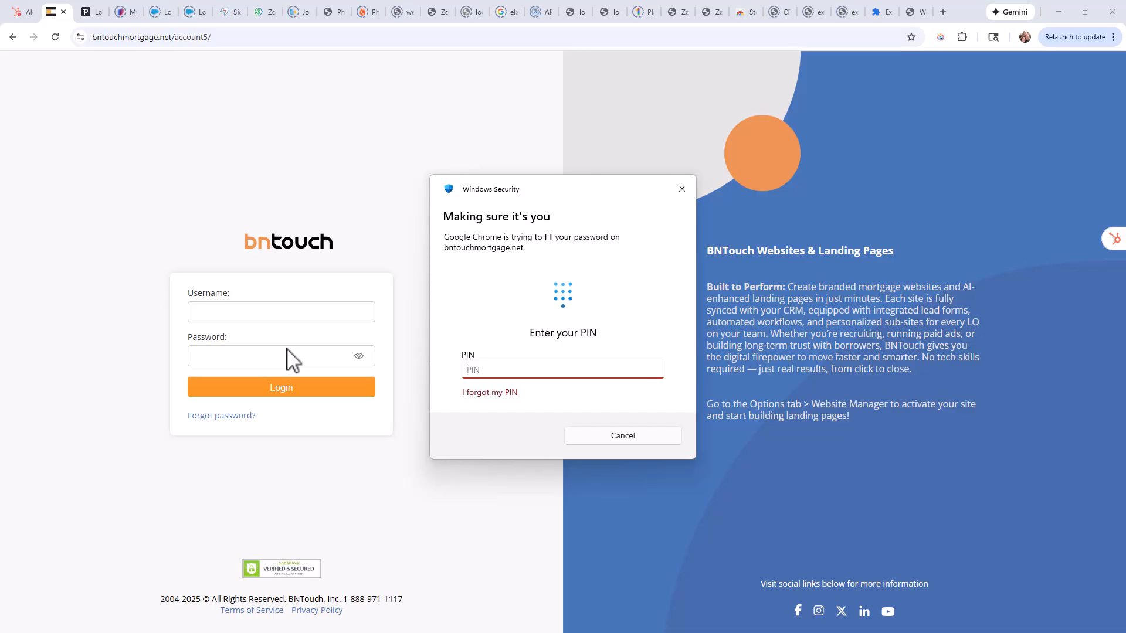
{"action": "type", "text": "*****"}
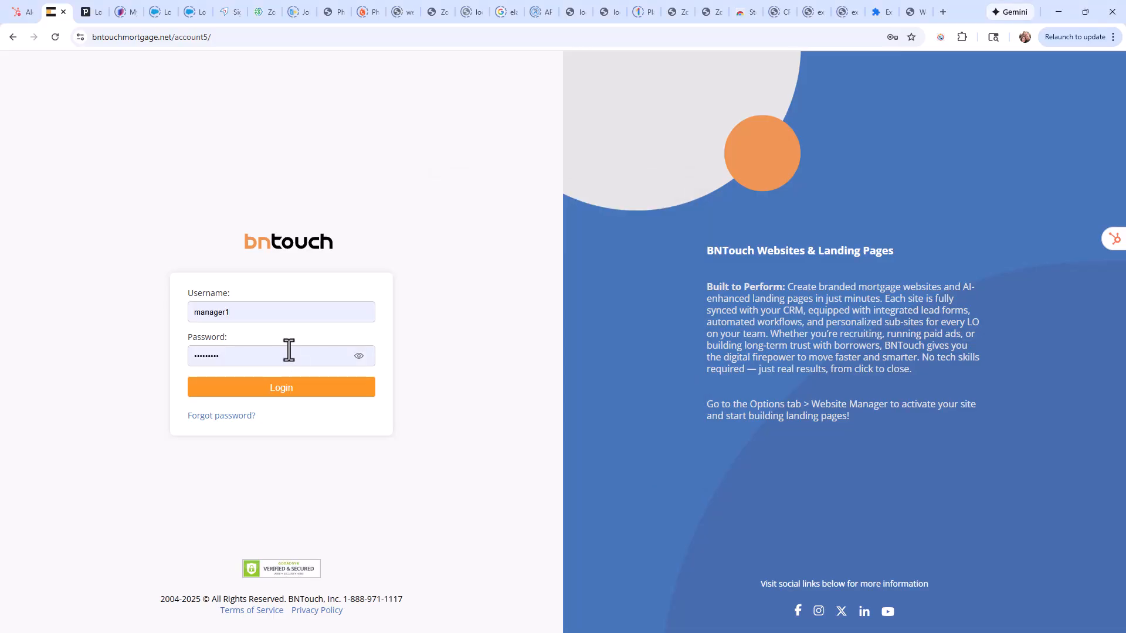
{"action": "left_click", "coordinate": [330, 390]}
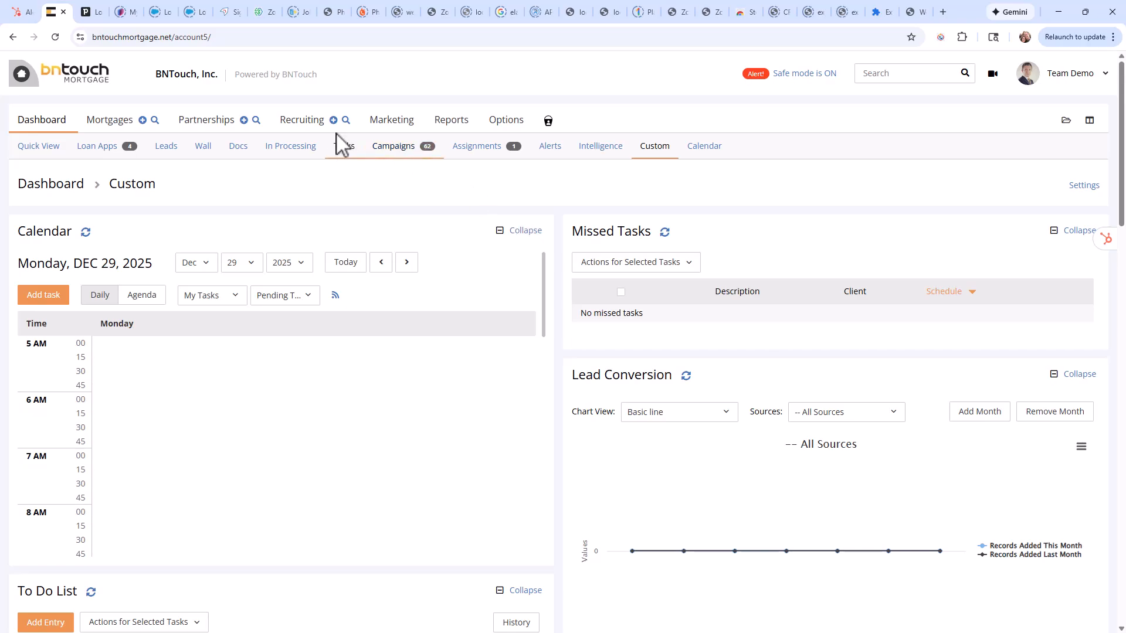
Open the Recruiting pipeline's Lead list and scan the page with the extension to launch a dial session.
{"action": "left_click", "coordinate": [318, 129]}
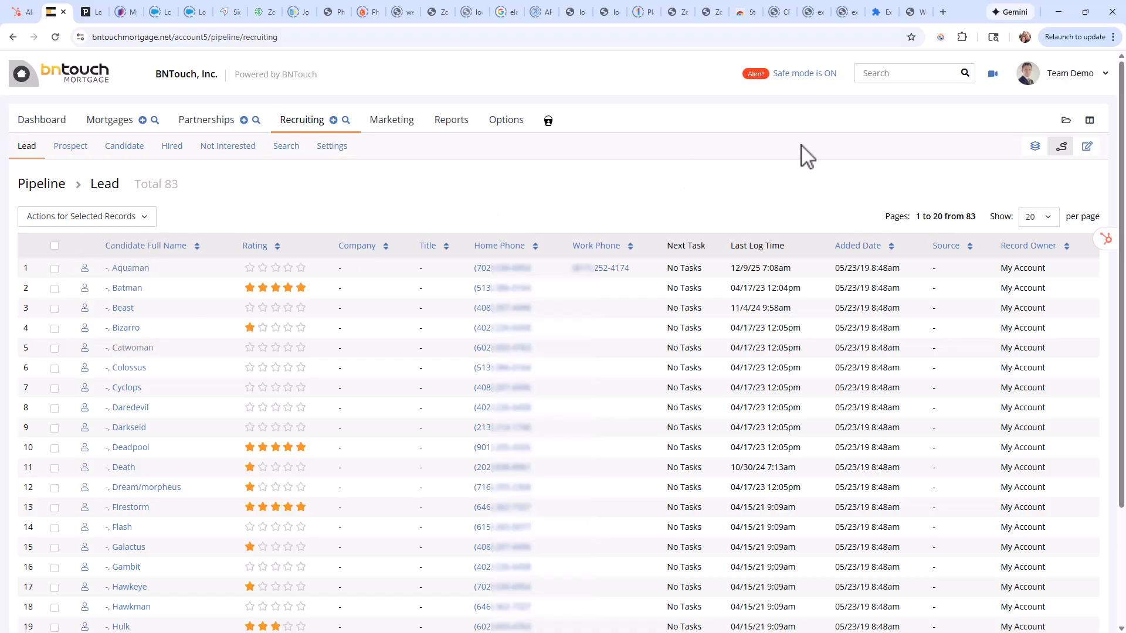
{"action": "left_click", "coordinate": [940, 37]}
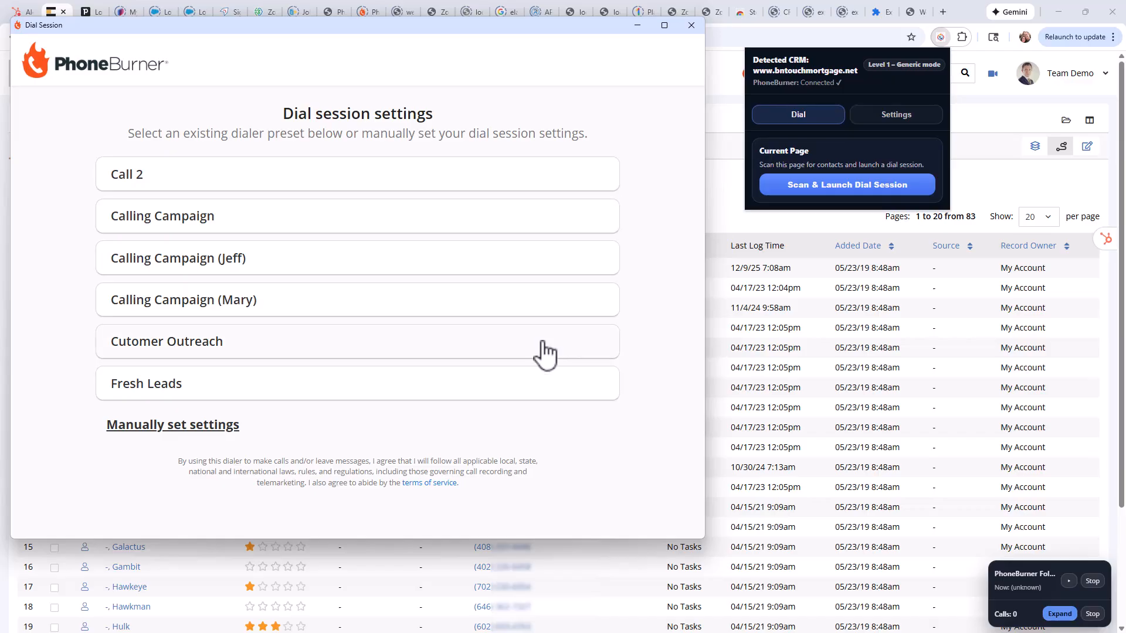
Start dialing the scanned recruiting leads with the default manual settings and the browser microphone connection.
{"action": "left_click", "coordinate": [210, 428]}
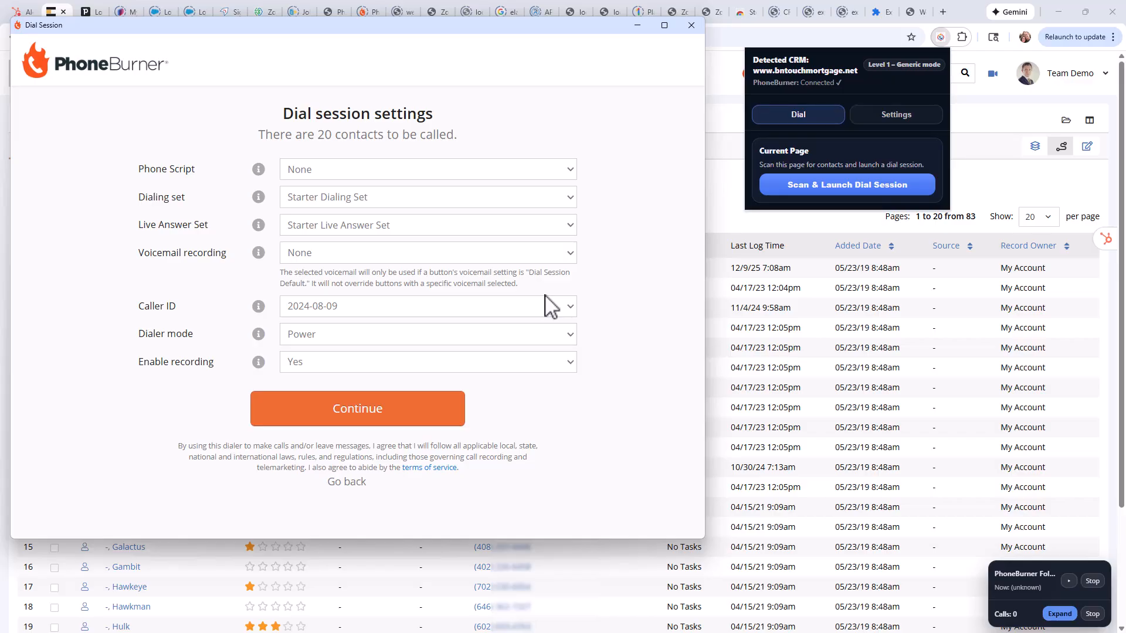
{"action": "left_click", "coordinate": [382, 417]}
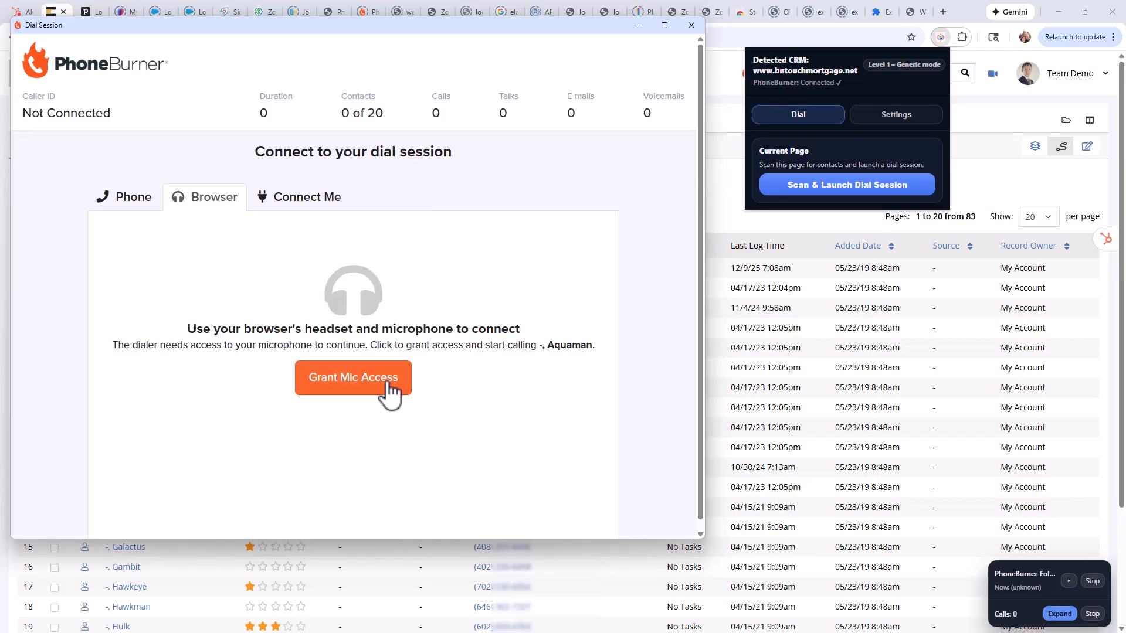
{"action": "left_click", "coordinate": [380, 383]}
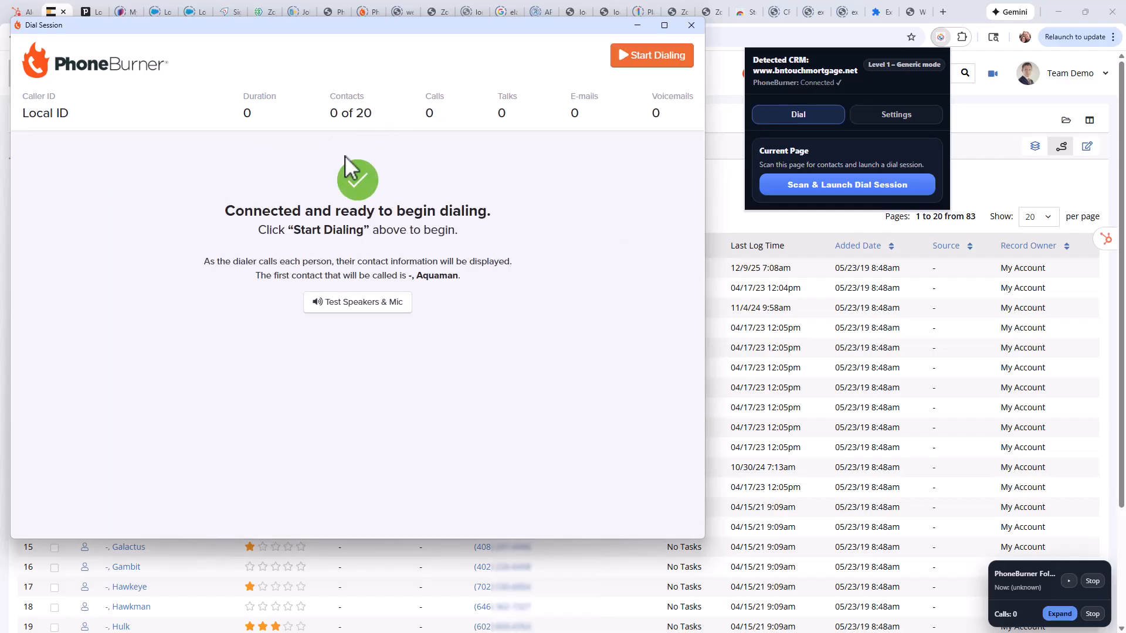
{"action": "left_click", "coordinate": [638, 61]}
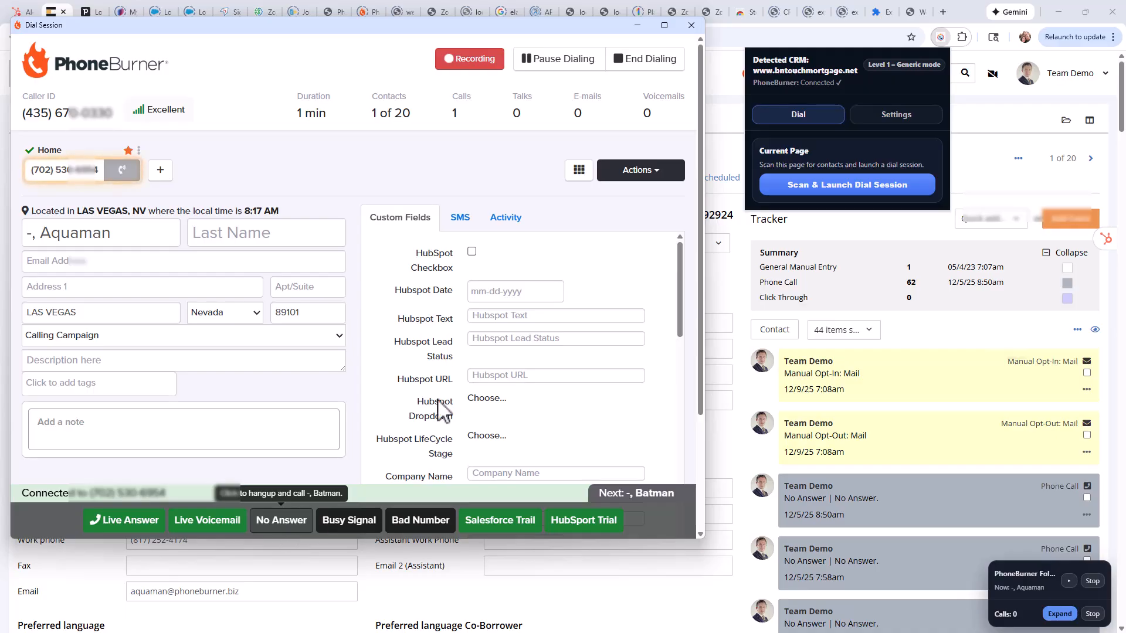
End the BNTouch dial session, close the dialer window and stop following the session.
{"action": "left_click", "coordinate": [657, 64]}
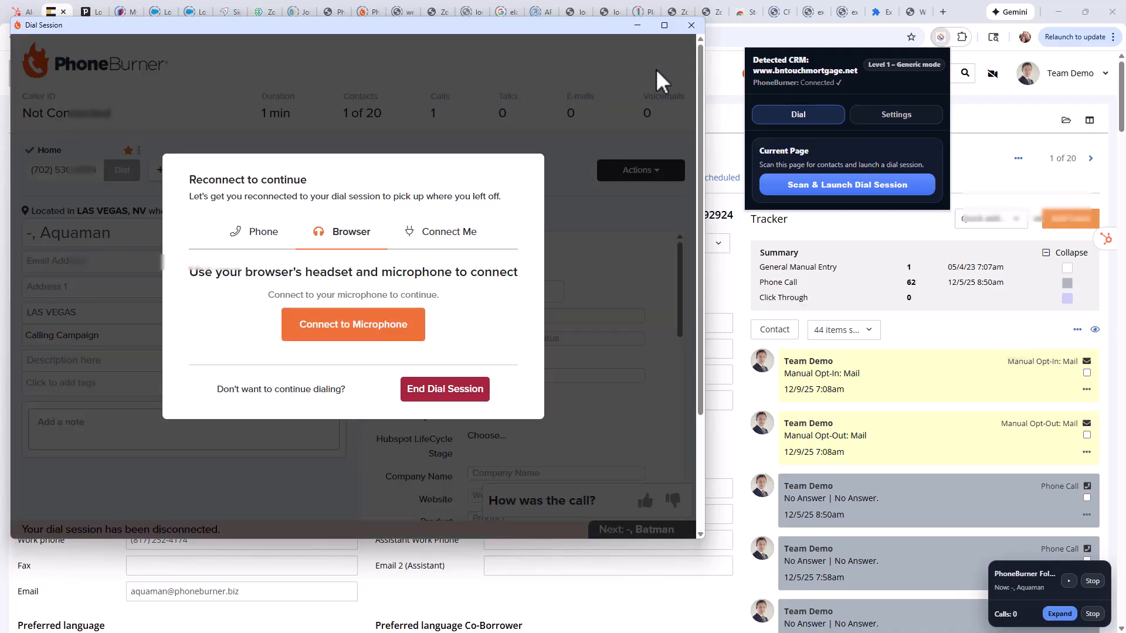
{"action": "left_click", "coordinate": [692, 26]}
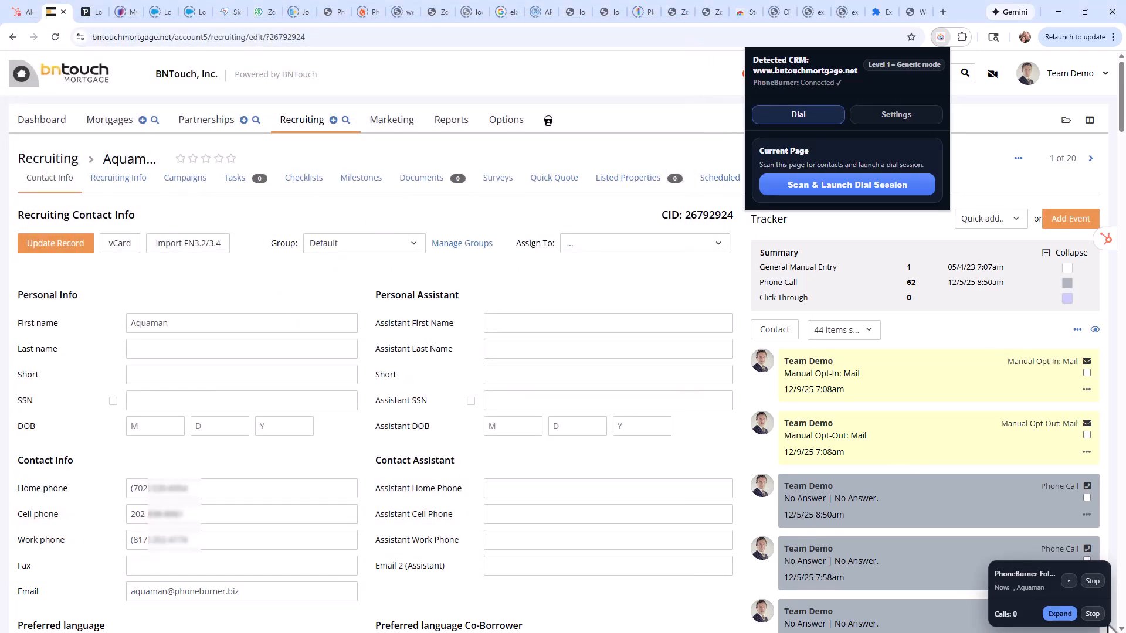
{"action": "left_click", "coordinate": [1092, 614]}
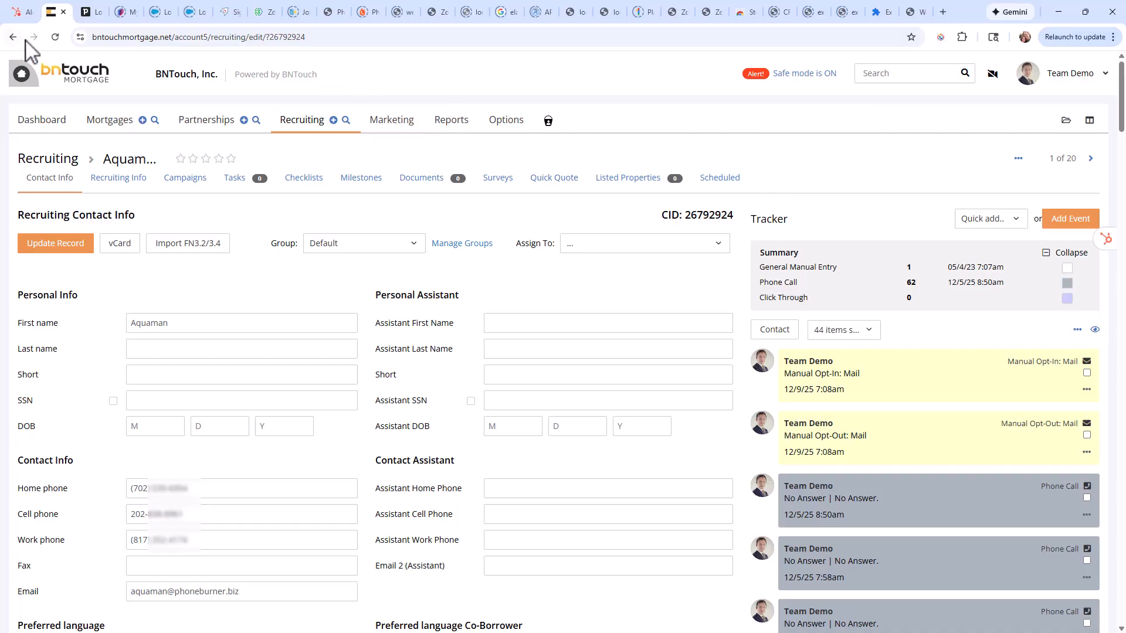
Switch to Pipedrive, reload its login page, and check the detected CRM and integration level in the extension.
{"action": "left_click", "coordinate": [90, 18]}
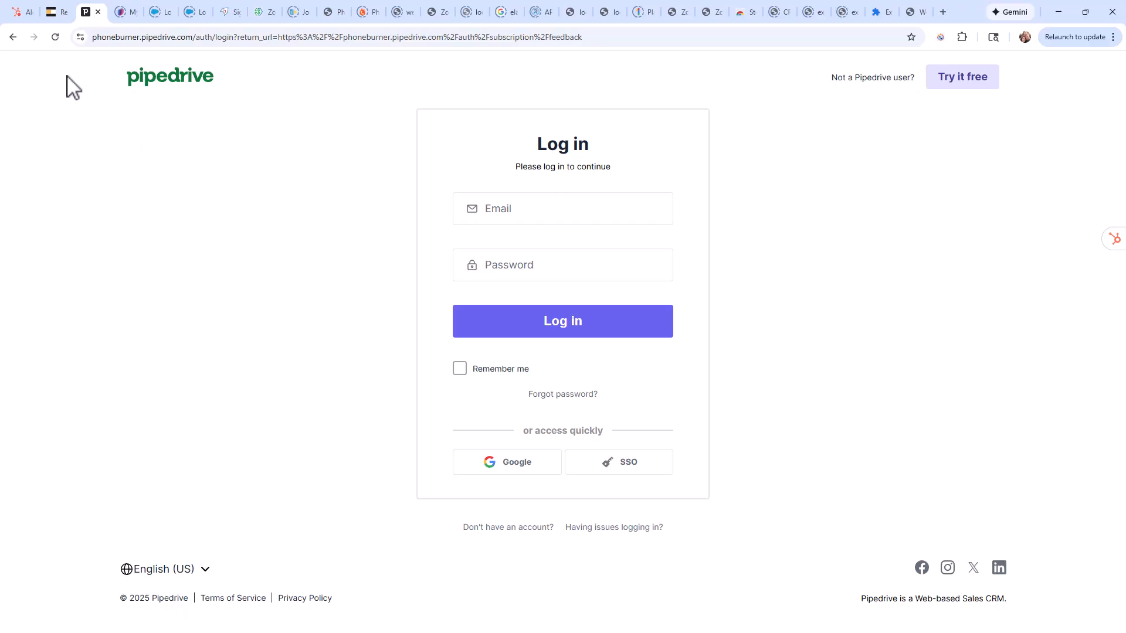
{"action": "left_click", "coordinate": [56, 37]}
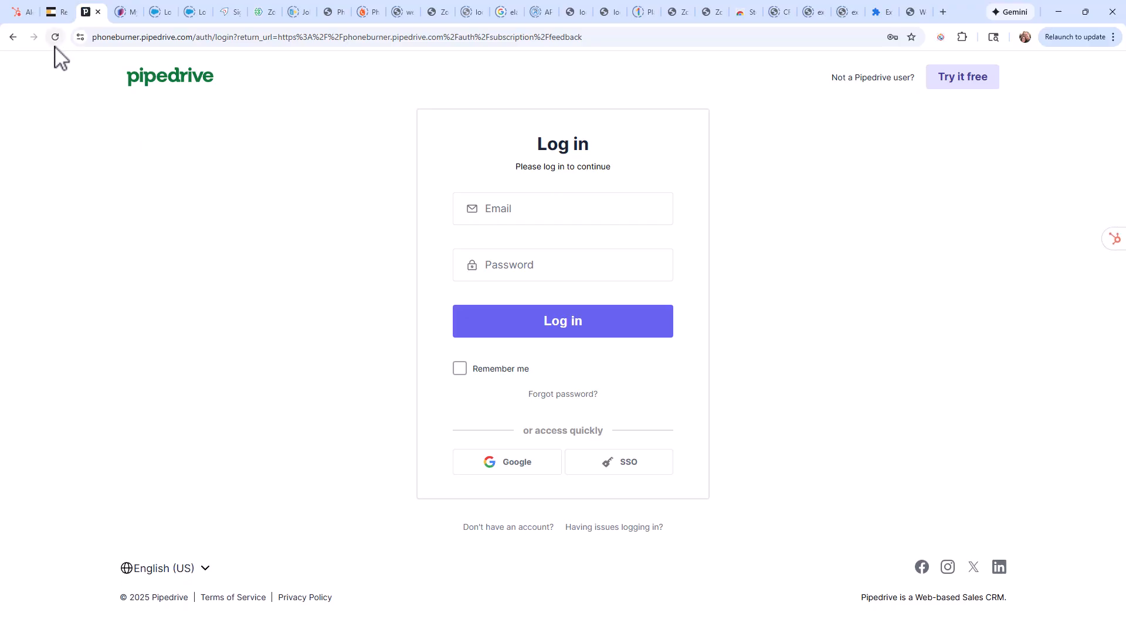
{"action": "left_click", "coordinate": [940, 38]}
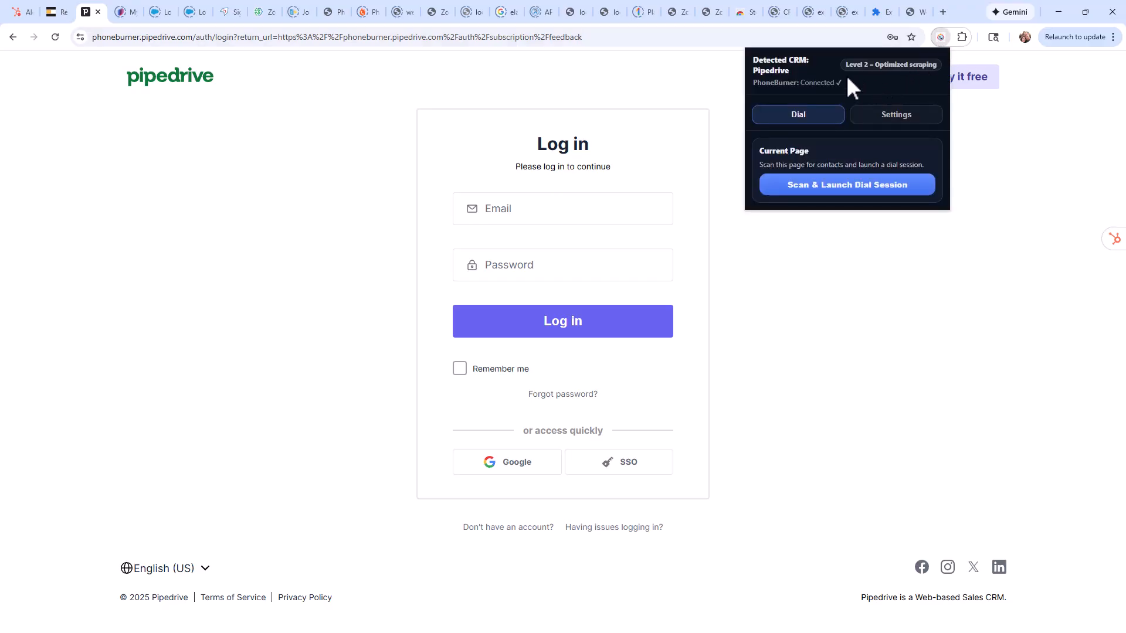